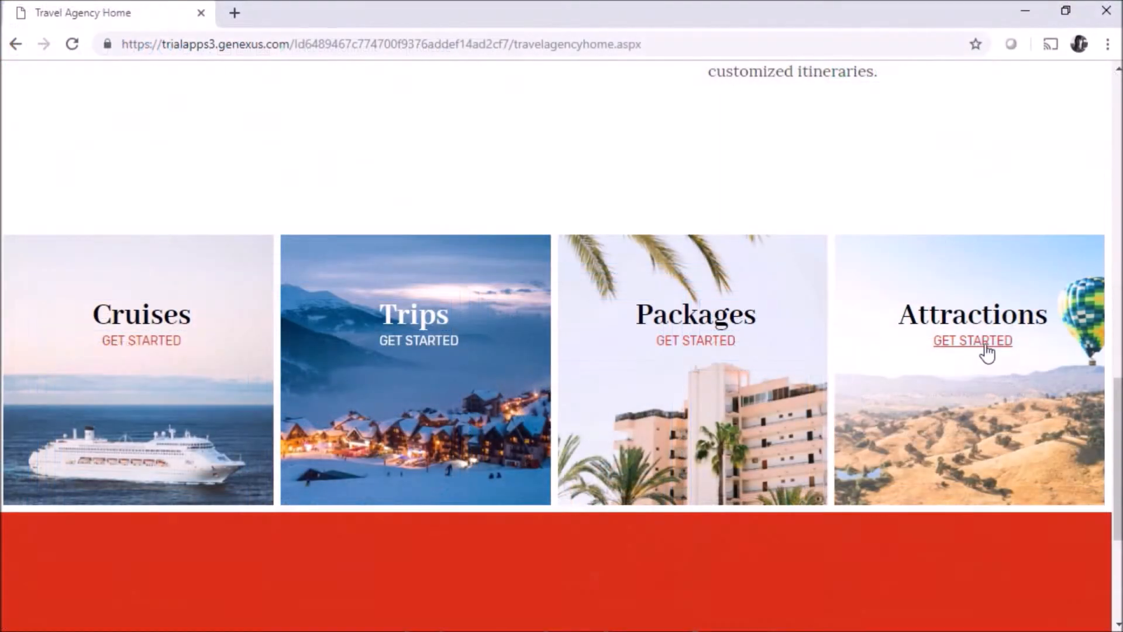
Open the Attractions page from the home page's Attractions tile and open the Louvre's detail page
left_click(987, 353)
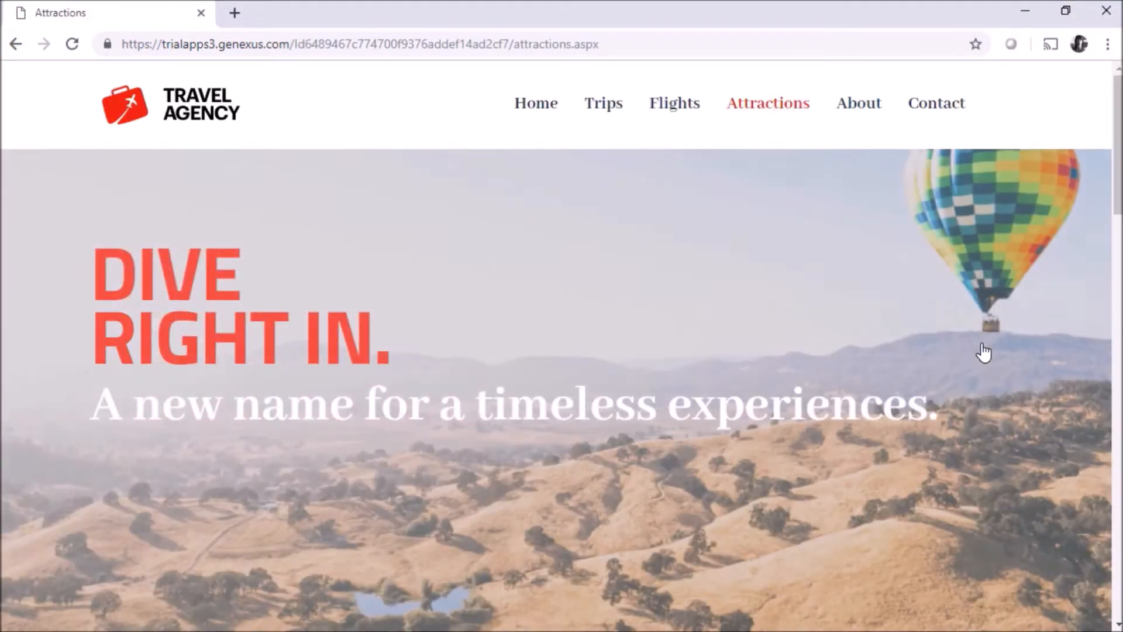
scroll(640, 273, "down", 9)
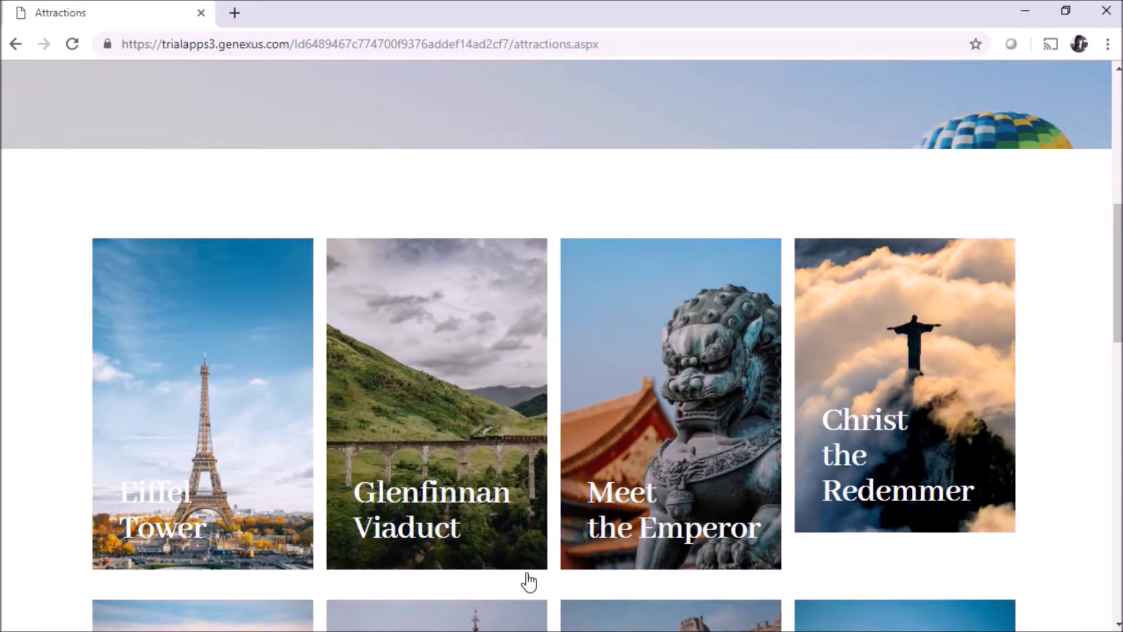
scroll(527, 582, "down", 3)
left_click(627, 470)
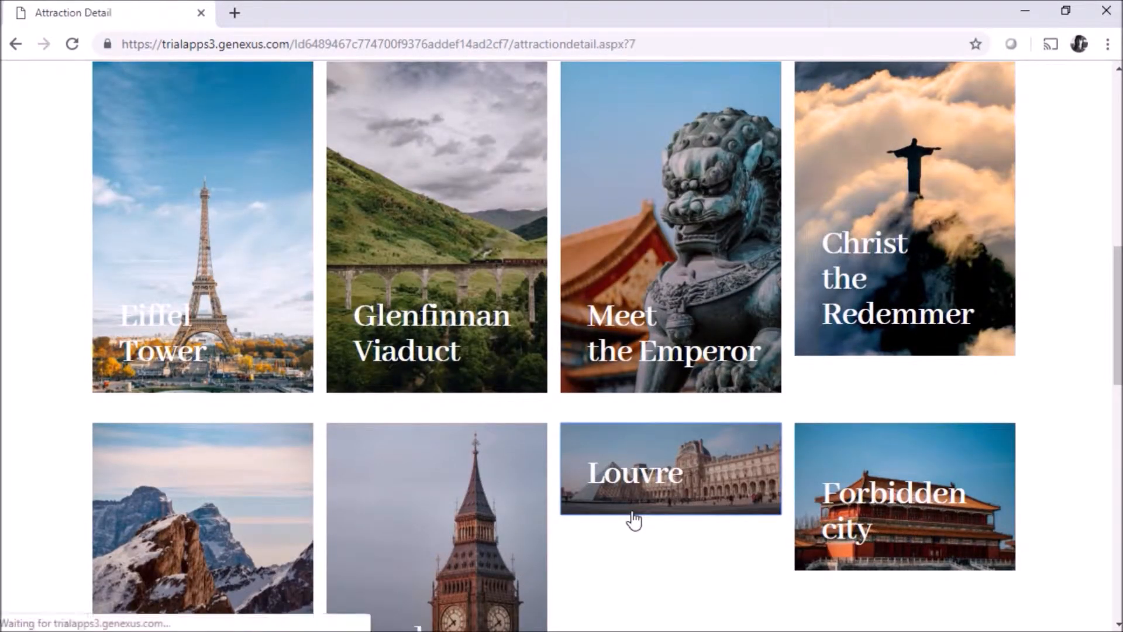
scroll(688, 336, "down", 5)
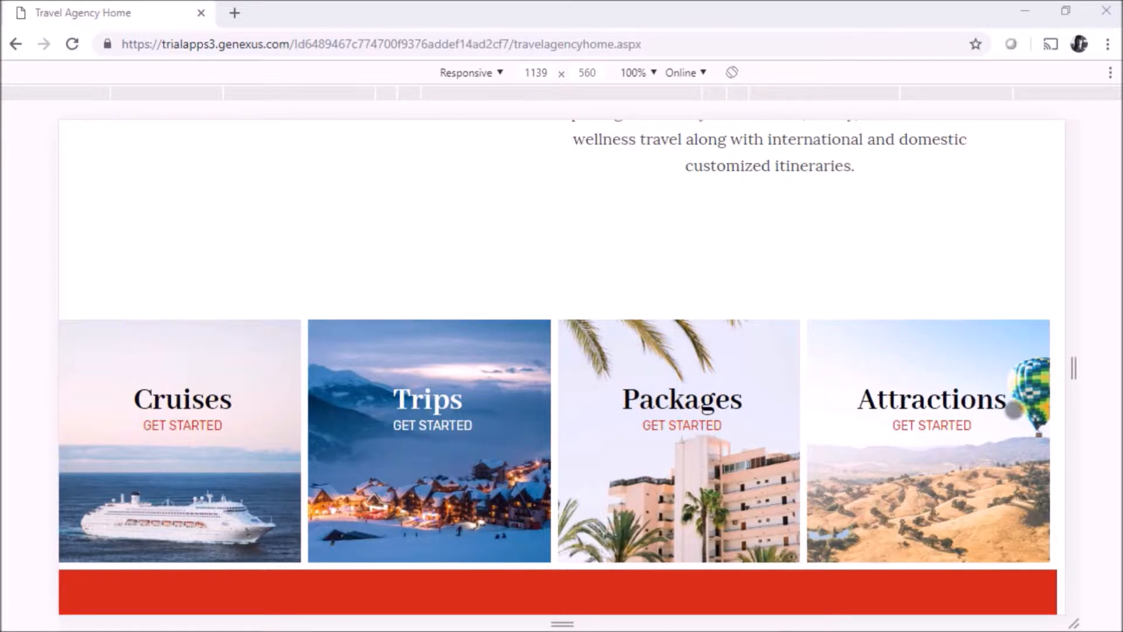
Preview the site at narrower responsive viewport widths, checking the Louvre hero at 1024 px and 768 px
left_click_drag(1081, 377, 741, 263)
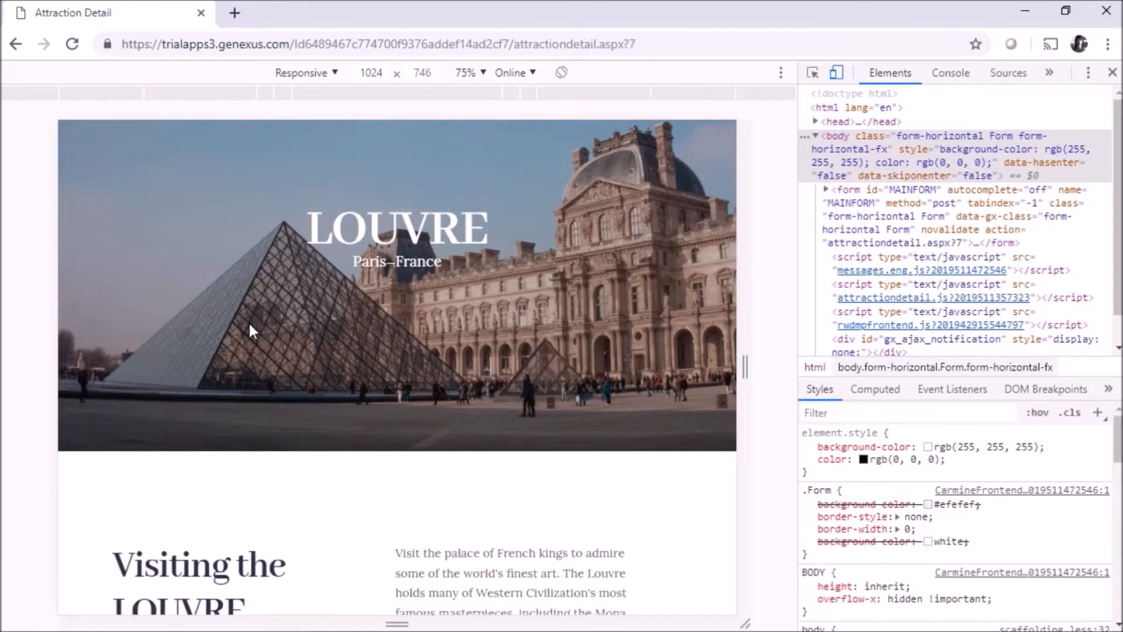
scroll(249, 324, "down", 2)
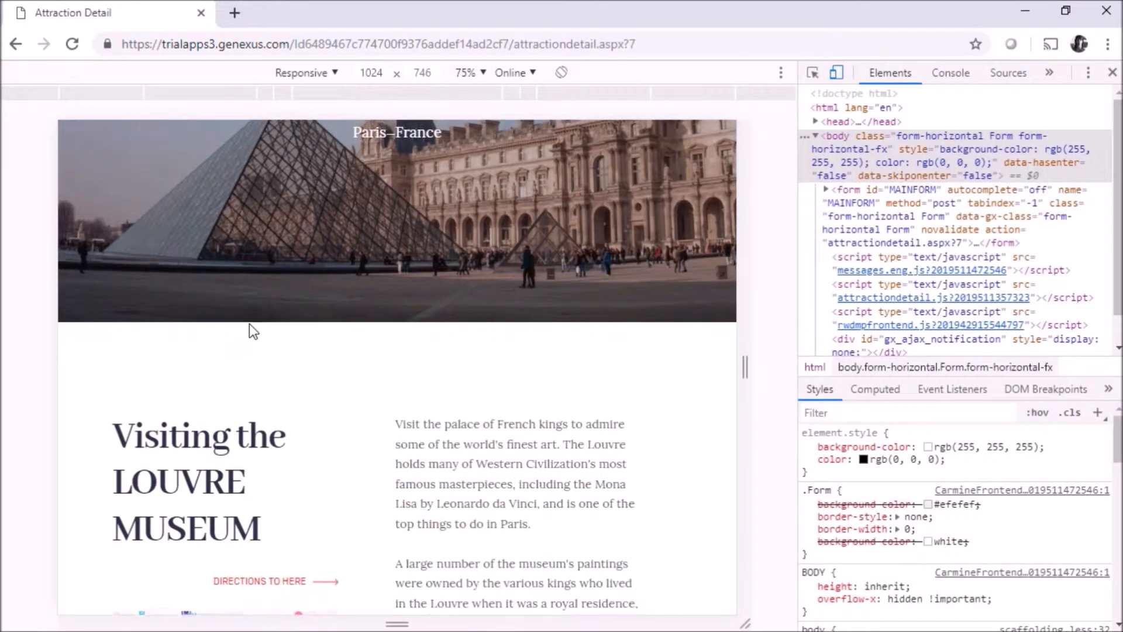
scroll(249, 326, "up", 3)
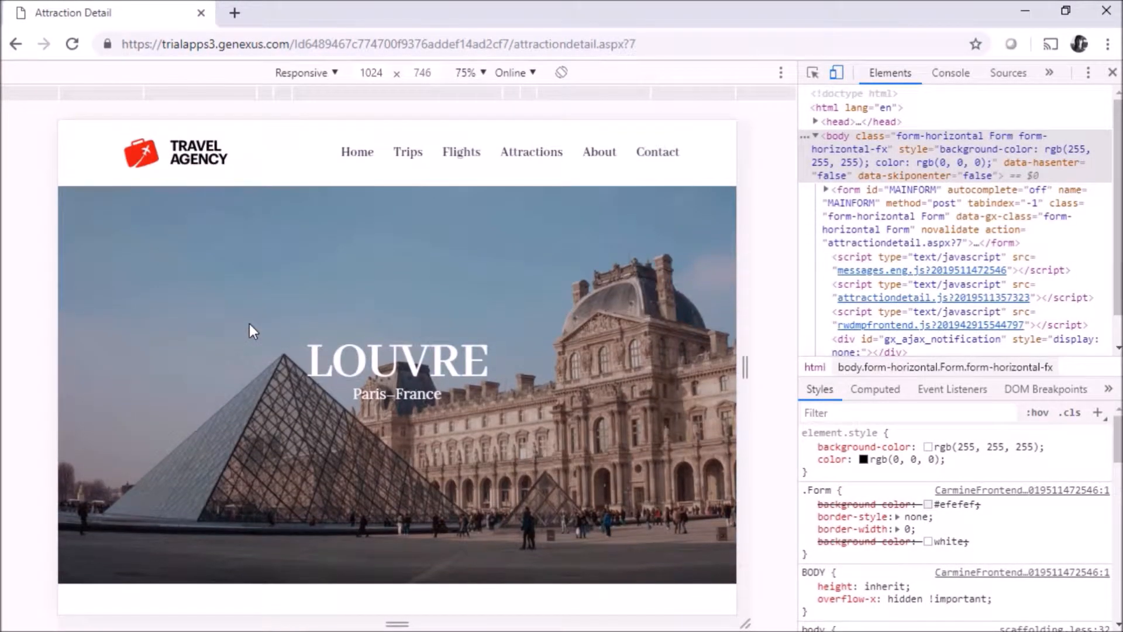
left_click(178, 95)
left_click(218, 94)
left_click(98, 100)
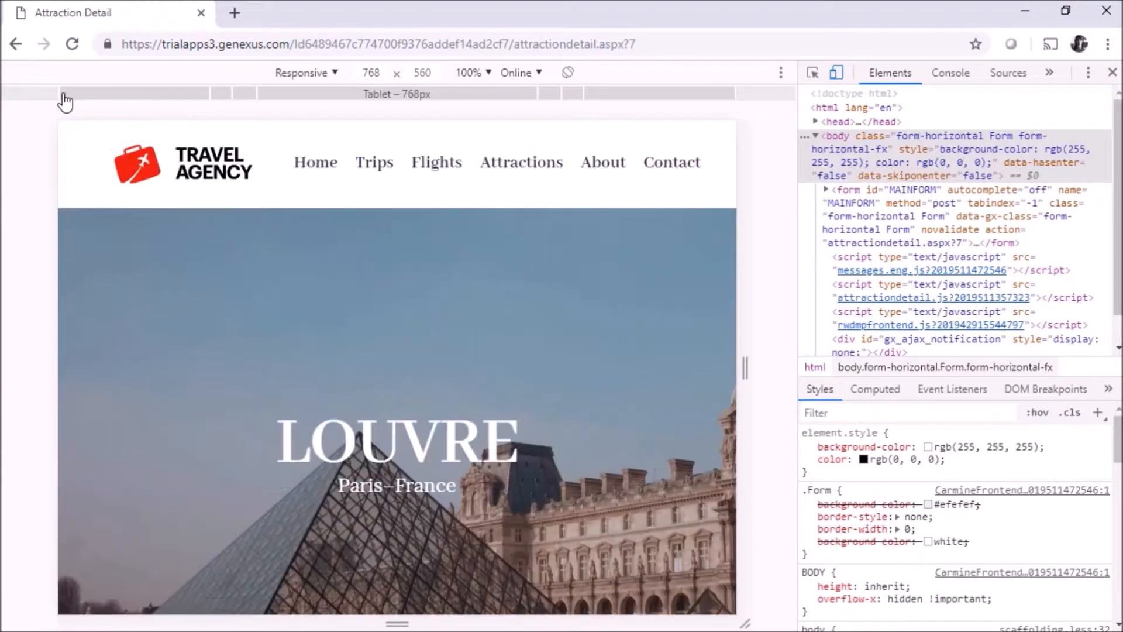
Inspect the LOUVRE heading and select its enclosing TEXTHEROTABLE div to examine the TableHeroInsideText styles
left_click(813, 72)
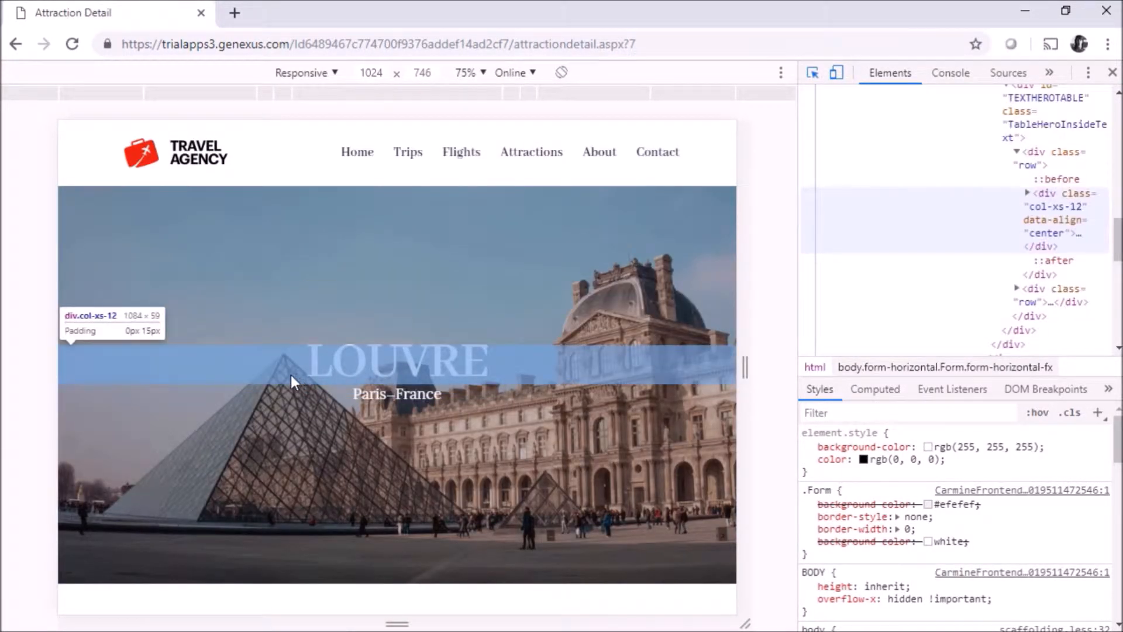
left_click(291, 376)
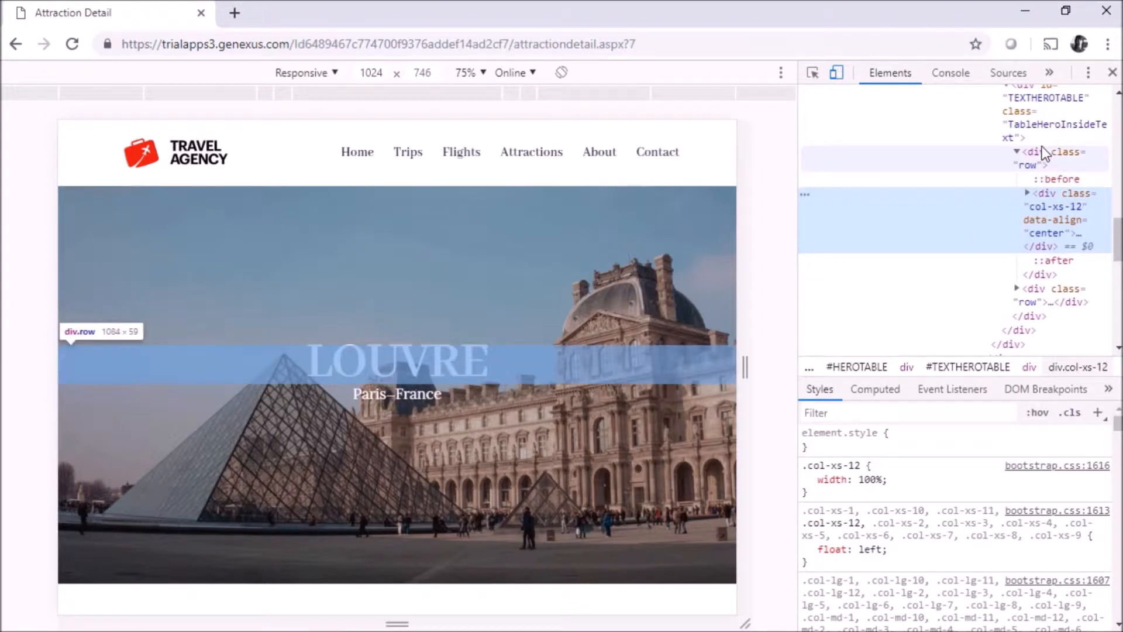
left_click(1028, 132)
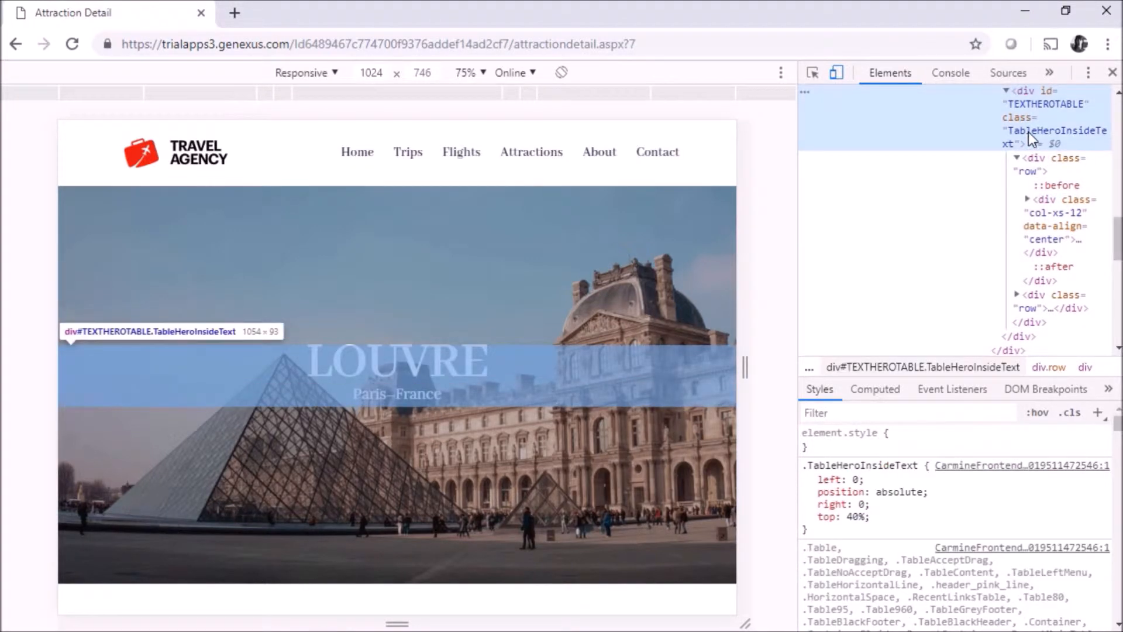
scroll(1018, 134, "up", 3)
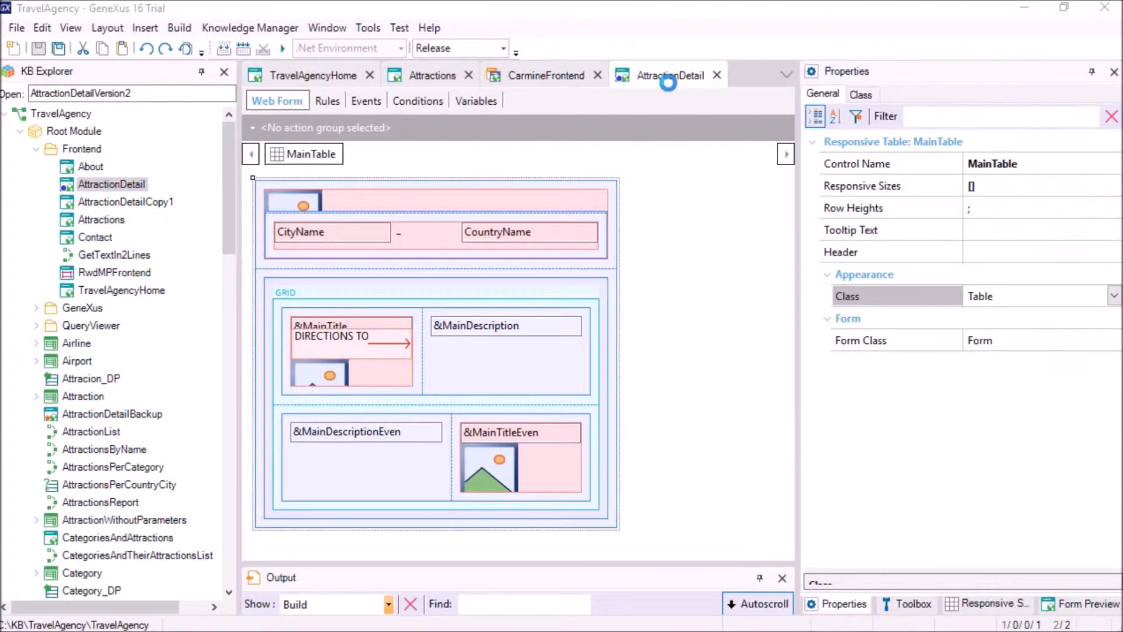
Switch to GeneXus, zoom into the hero table of the AttractionDetail web form, and compare it with the running Louvre page
left_click(582, 280)
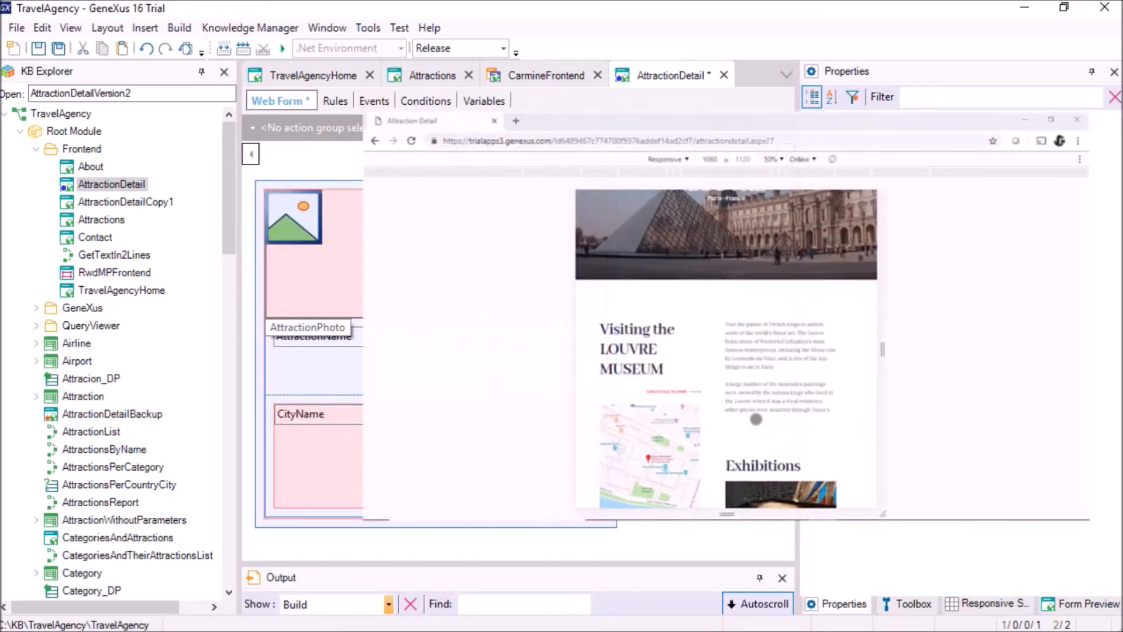
scroll(756, 419, "down", 6)
scroll(757, 419, "up", 1)
scroll(757, 419, "up", 5)
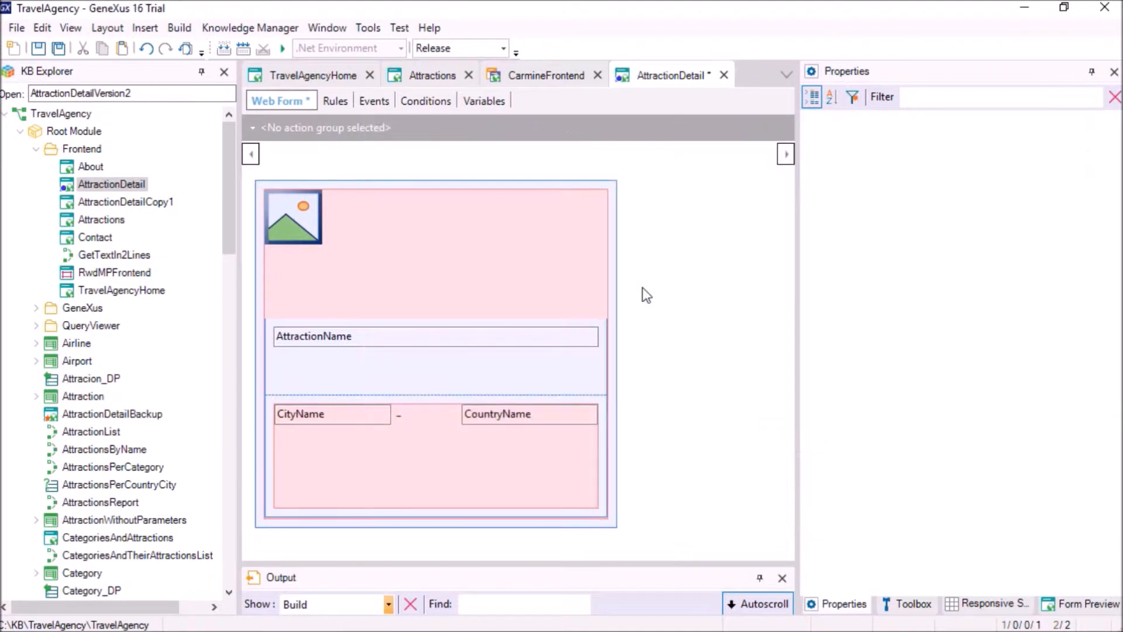
Examine the properties of TextHeroTable, the nested Flex4TBTable and the containing HeroTable in the web form
left_click(584, 323)
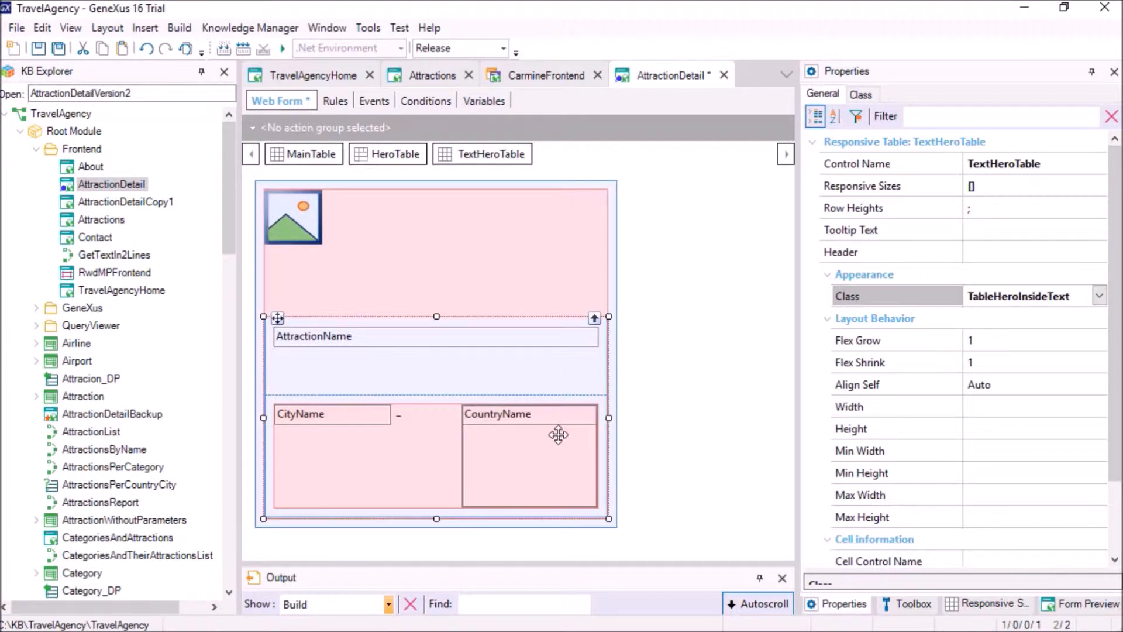
left_click(599, 452)
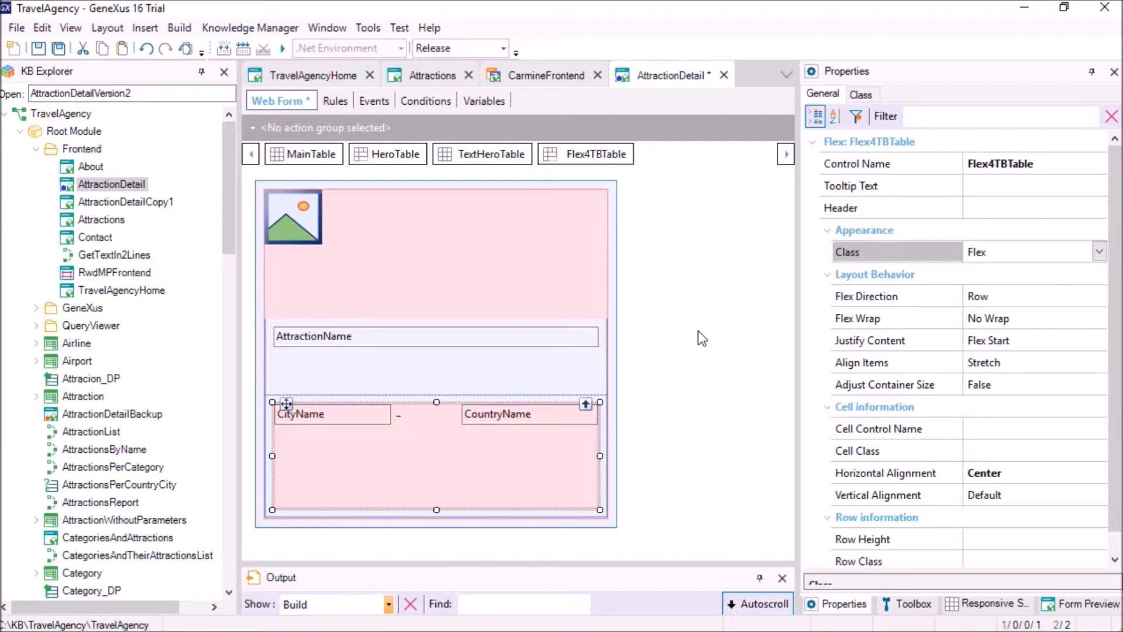
left_click(594, 322)
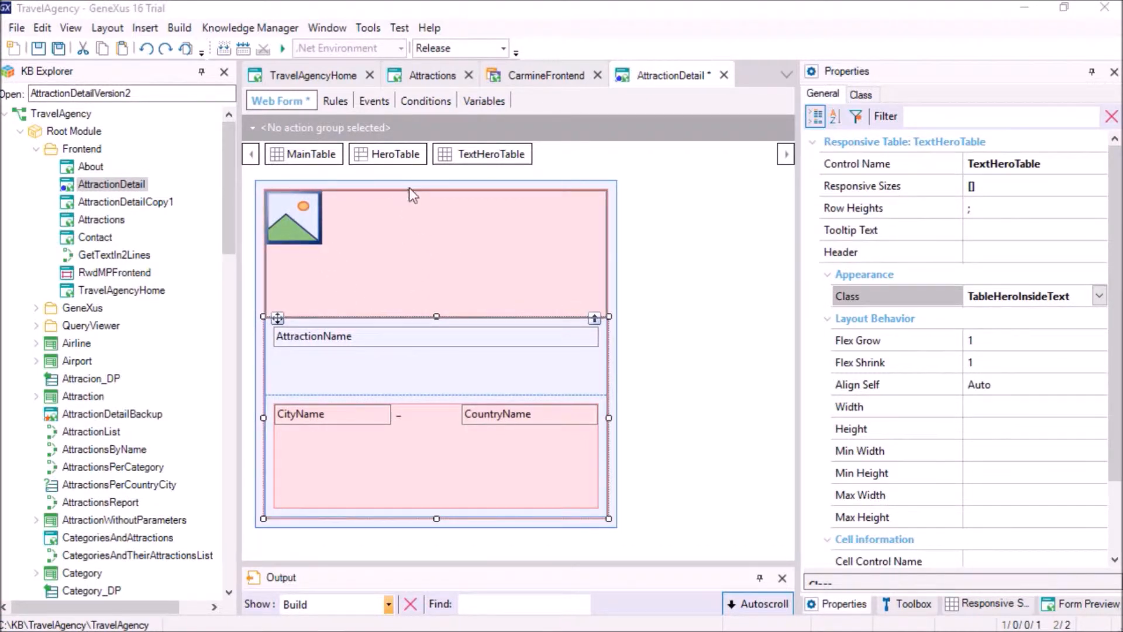
left_click(395, 154)
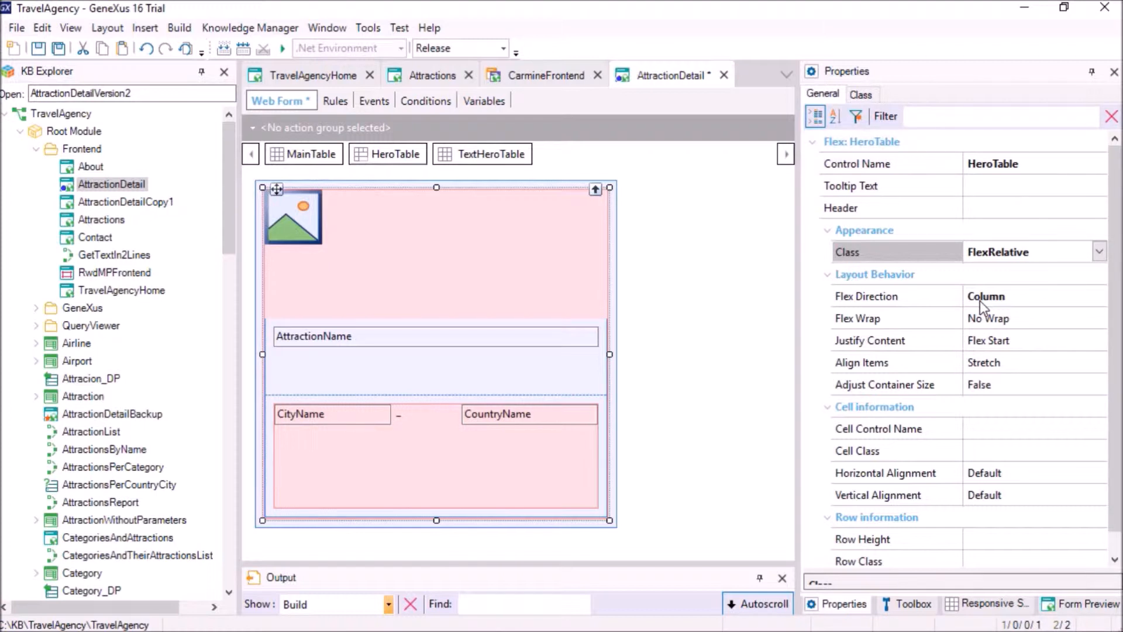
Select the AttractionPhoto image and examine the height setting of its ImageHeroAttribute class
left_click(310, 228)
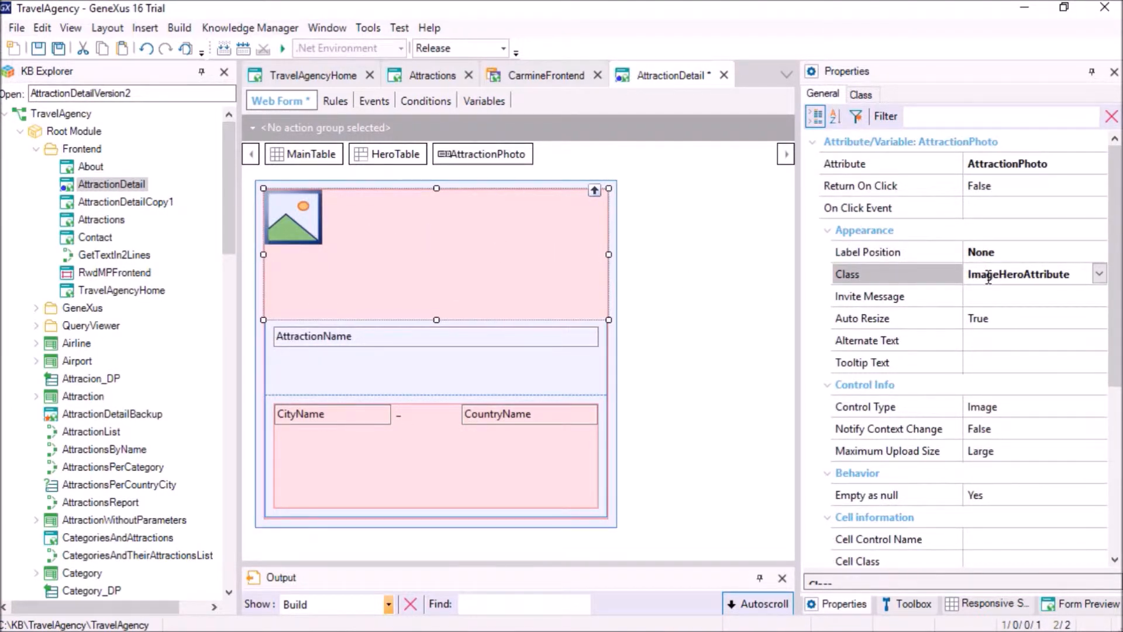
left_click(861, 96)
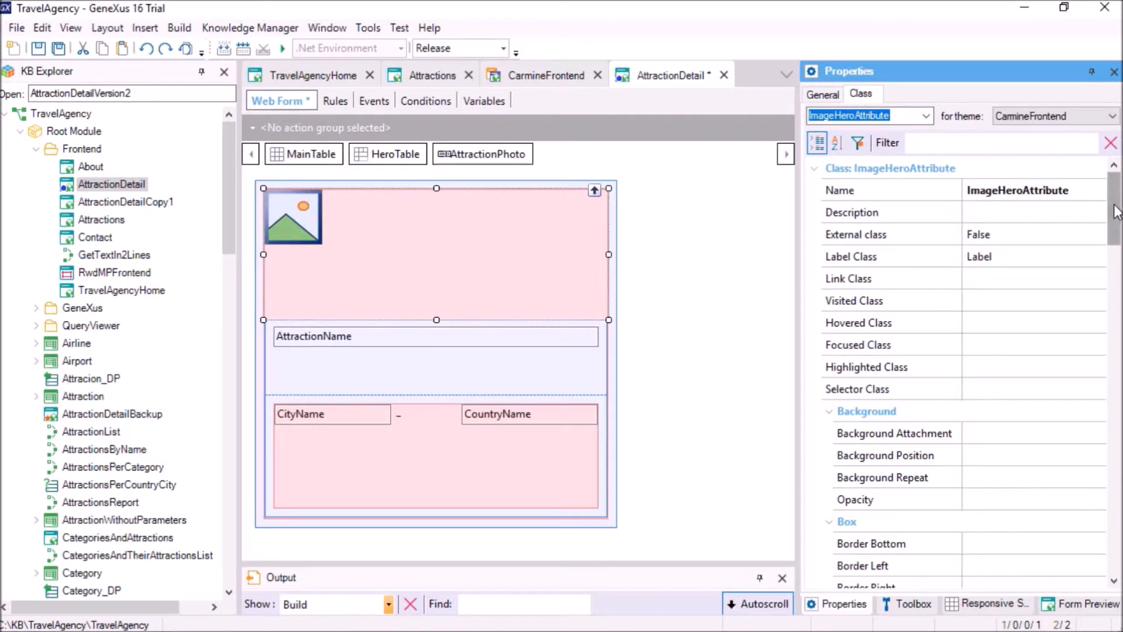
scroll(980, 392, "down", 10)
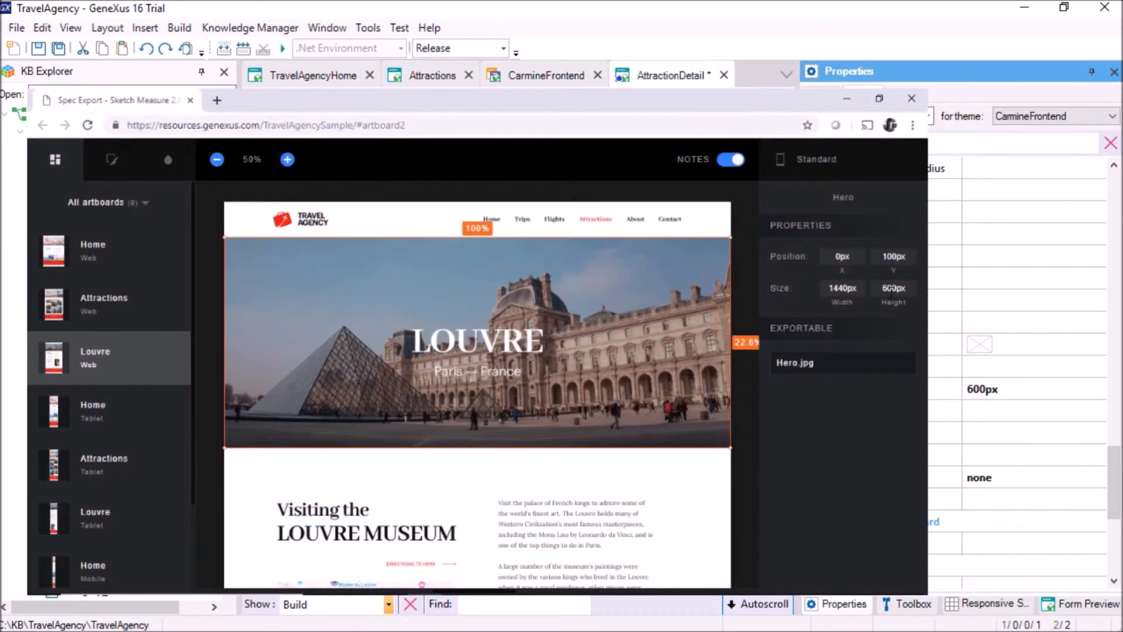
Check the hero image's dimensions on the Louvre Tablet and Louvre Mobile artboards of the design specification
left_click(104, 514)
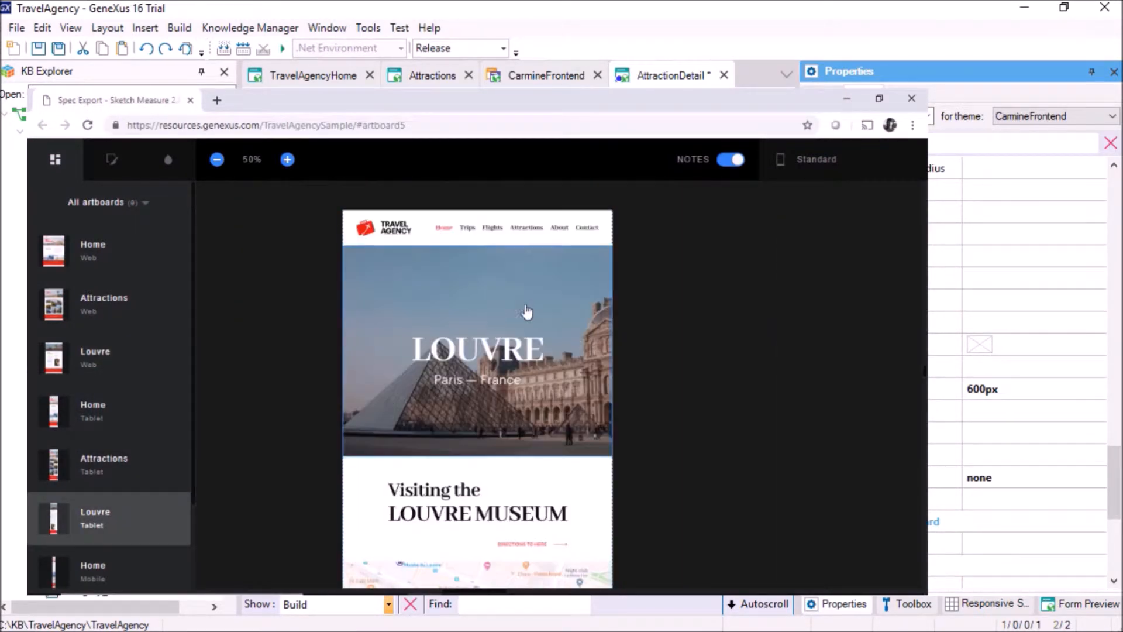
left_click(532, 311)
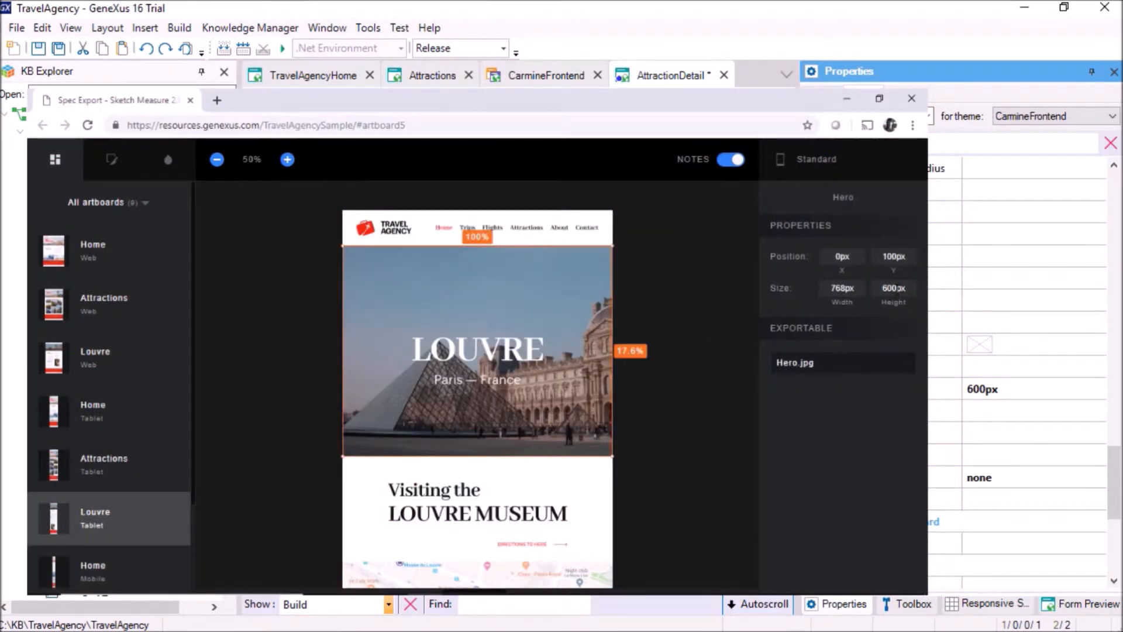
scroll(117, 503, "down", 2)
left_click(98, 558)
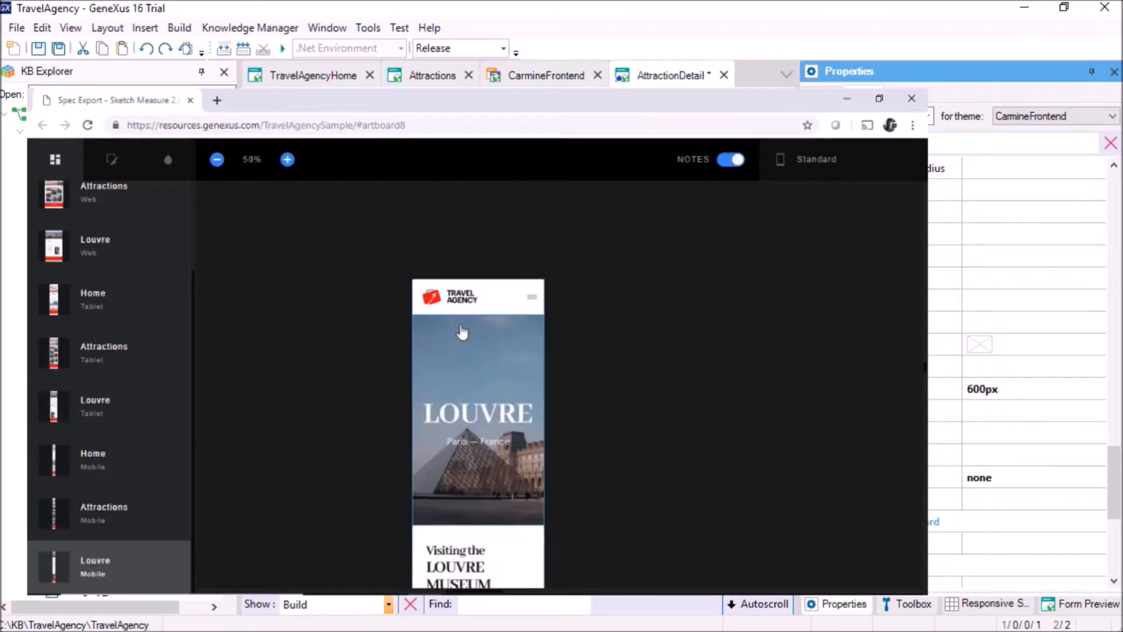
left_click(462, 330)
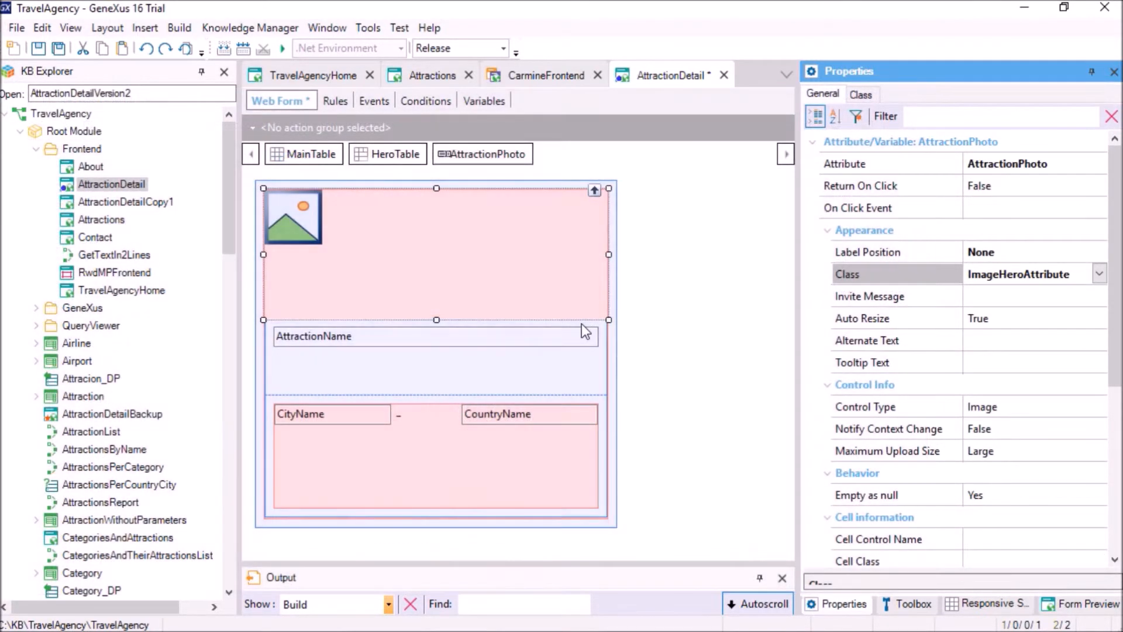
Select TextHeroTable and examine the left, right, top and position settings of its TableHeroInsideText class
left_click(581, 324)
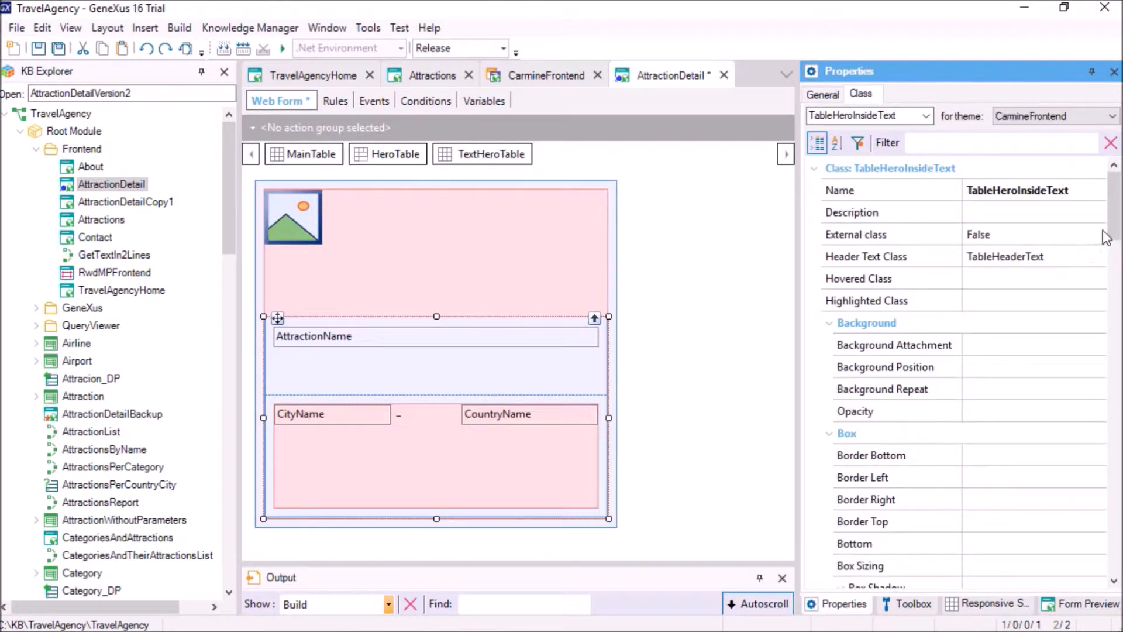
left_click_drag(1115, 231, 1115, 349)
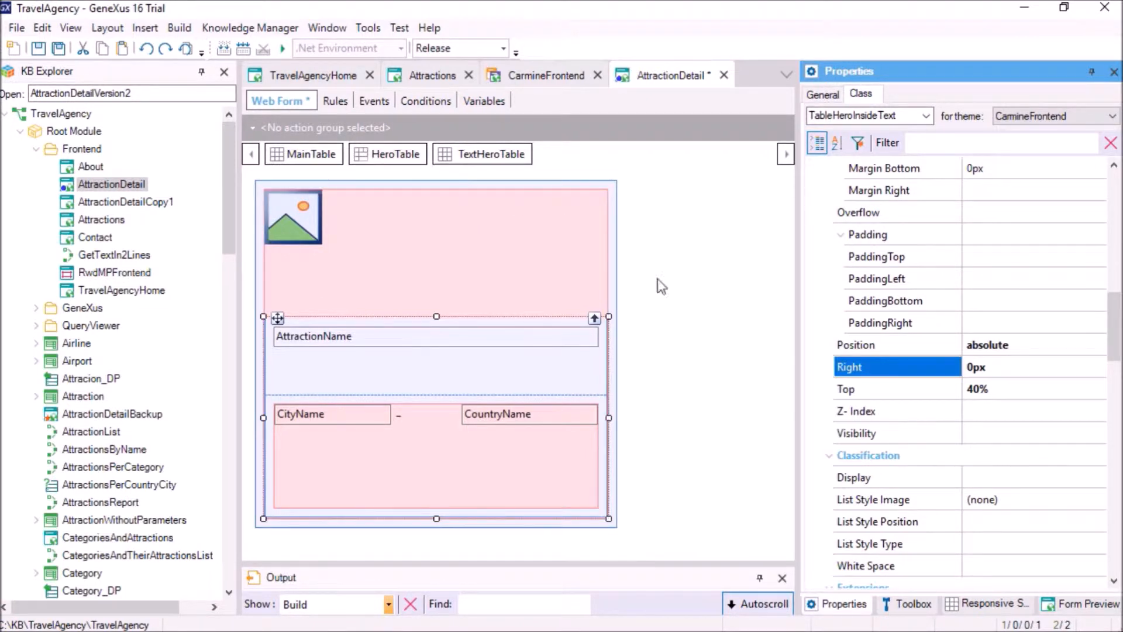
left_click_drag(1116, 358, 1116, 322)
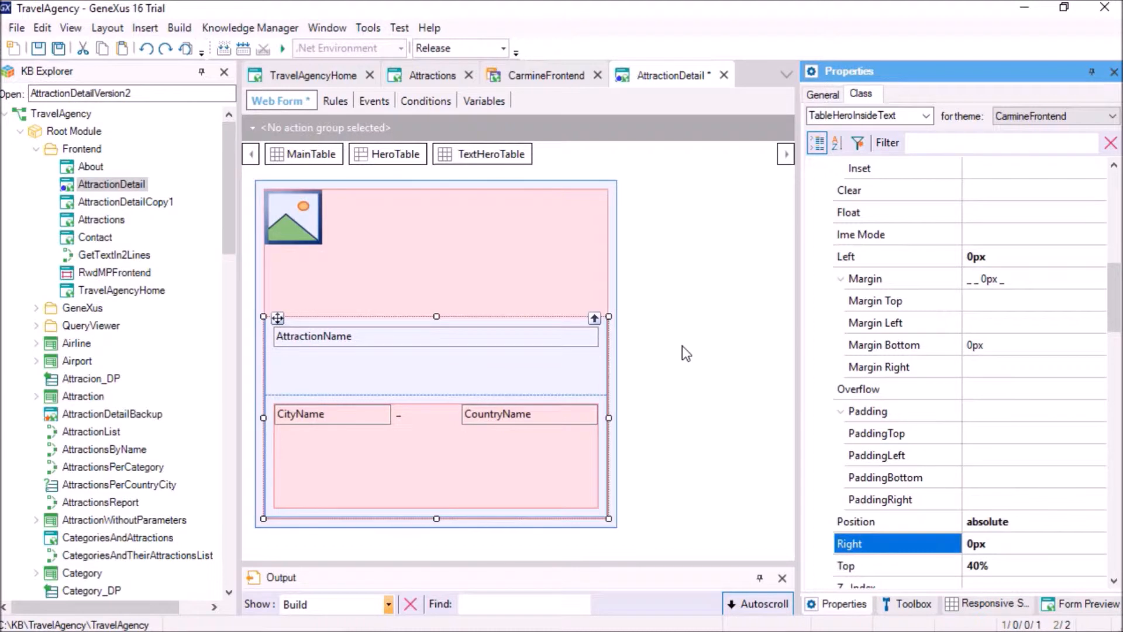
left_click_drag(1114, 301, 1112, 367)
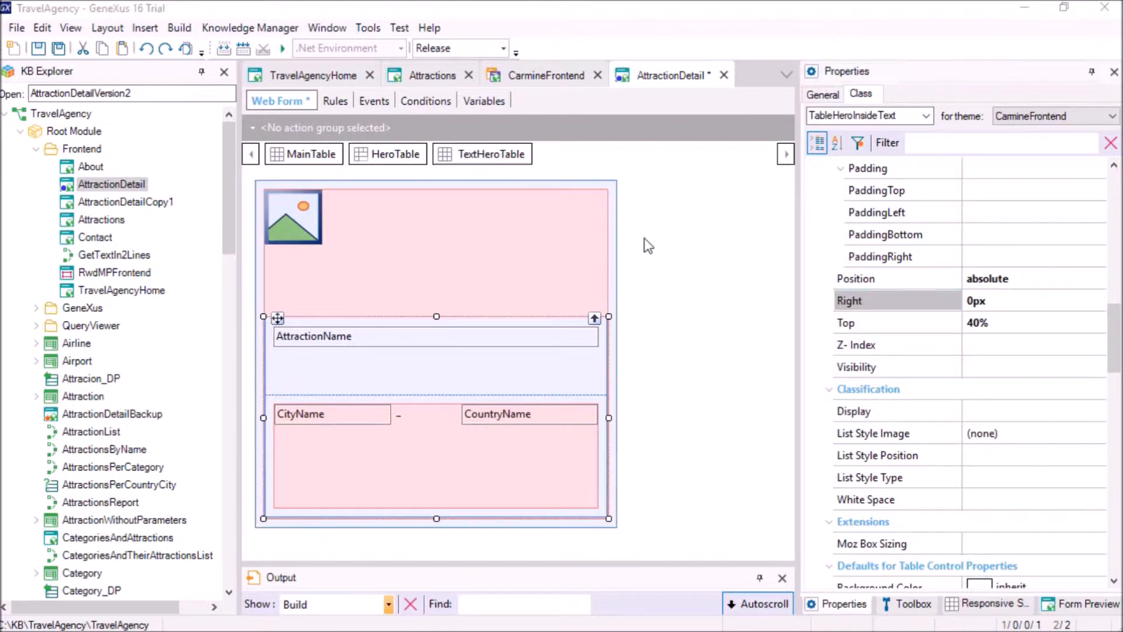
Select HeroTable and examine the position and top settings of its FlexRelative class
left_click(823, 96)
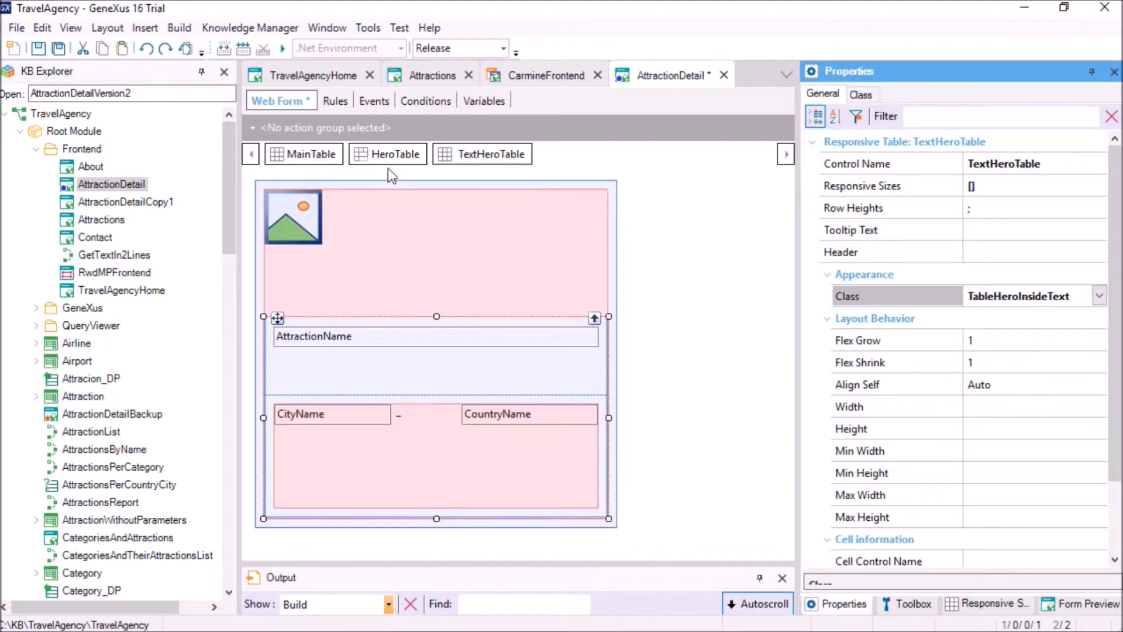
left_click(391, 153)
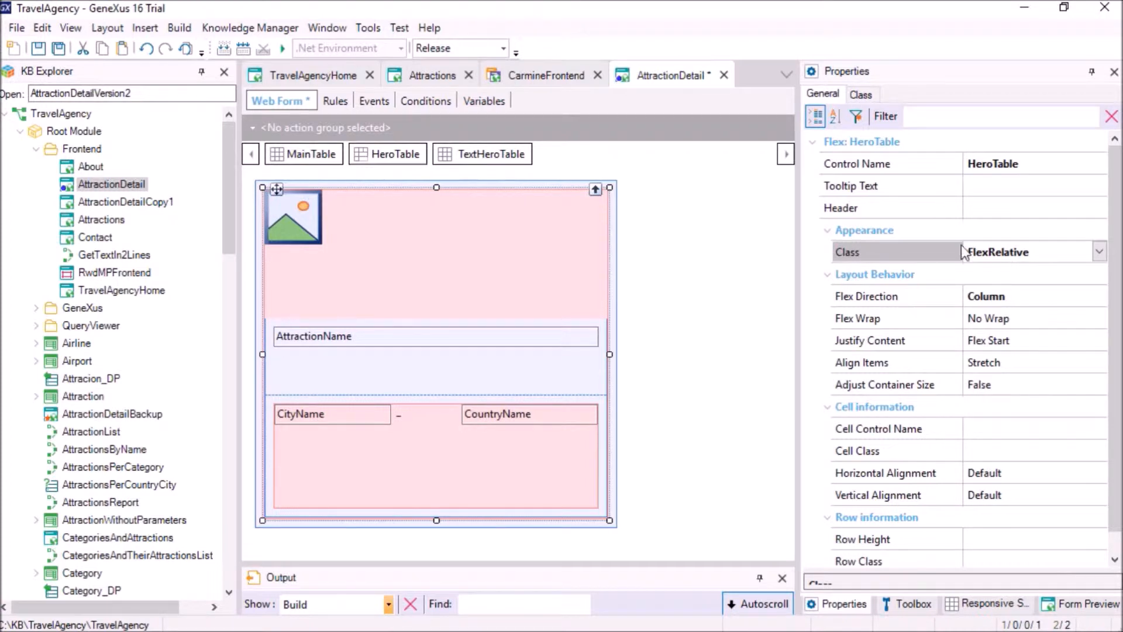
left_click(862, 95)
left_click_drag(1114, 208, 1105, 345)
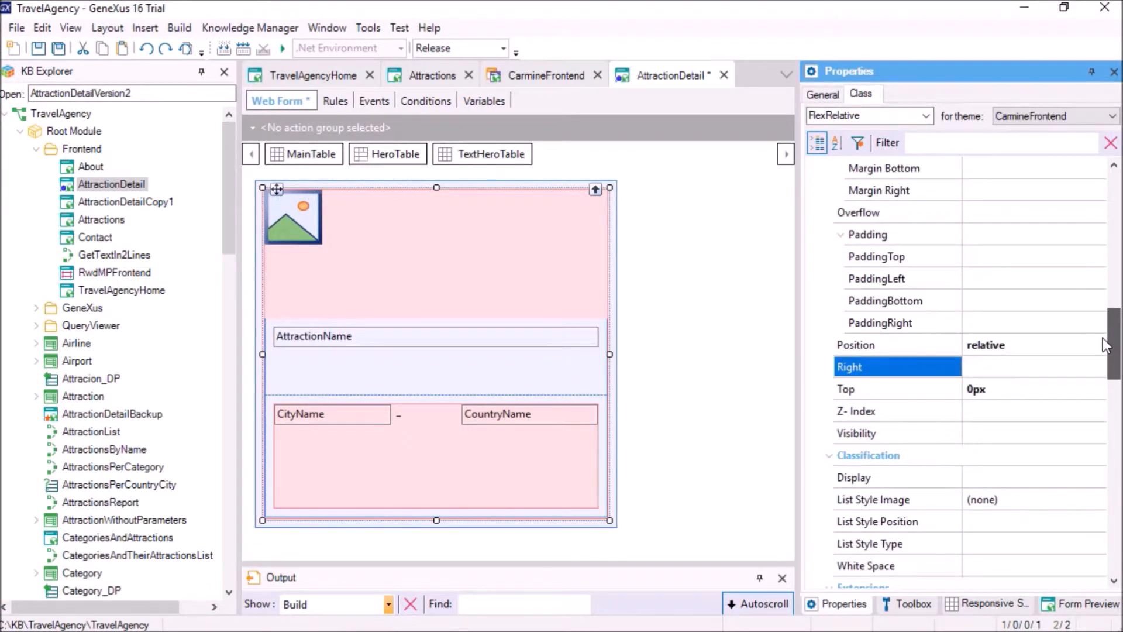
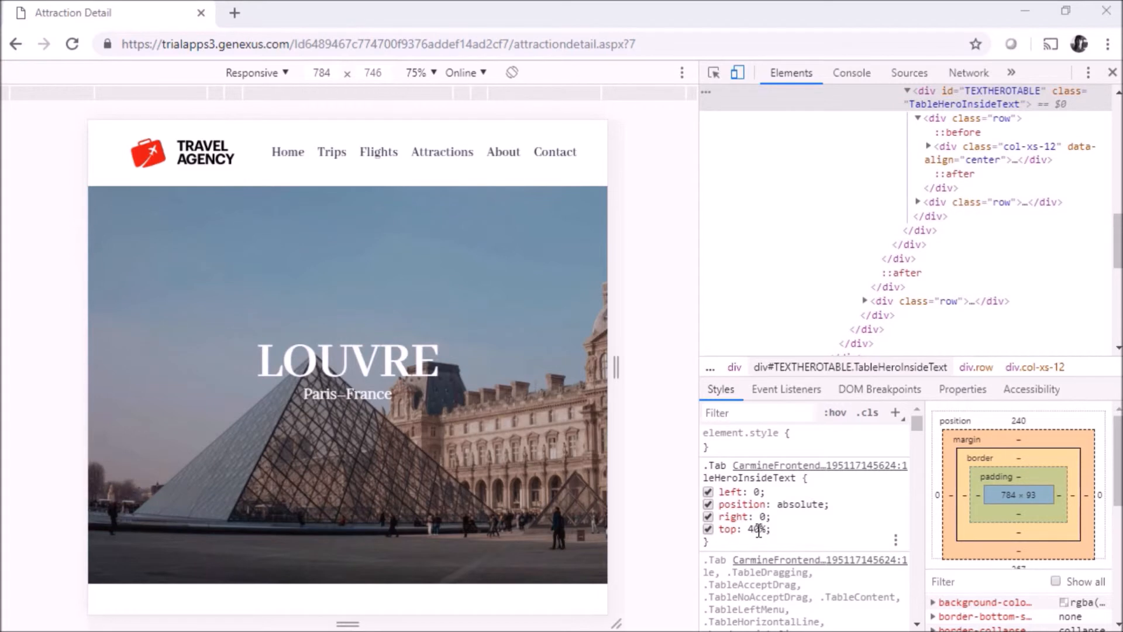
Disable the top: 40% declaration of TableHeroInsideText in the Louvre page's styles, and enable it again
left_click(708, 530)
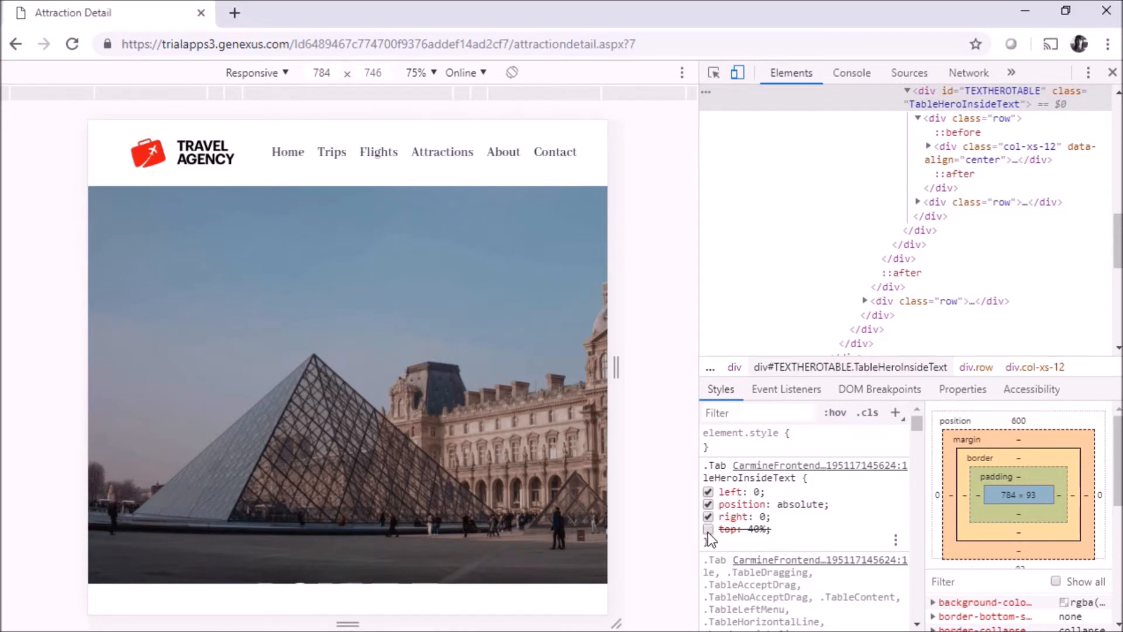
left_click(708, 530)
Load the copied version of the Louvre detail page by changing the address to attractiondetailcopy1.aspx?7
left_click(602, 45)
left_click(596, 44)
type("copy1")
key("Return")
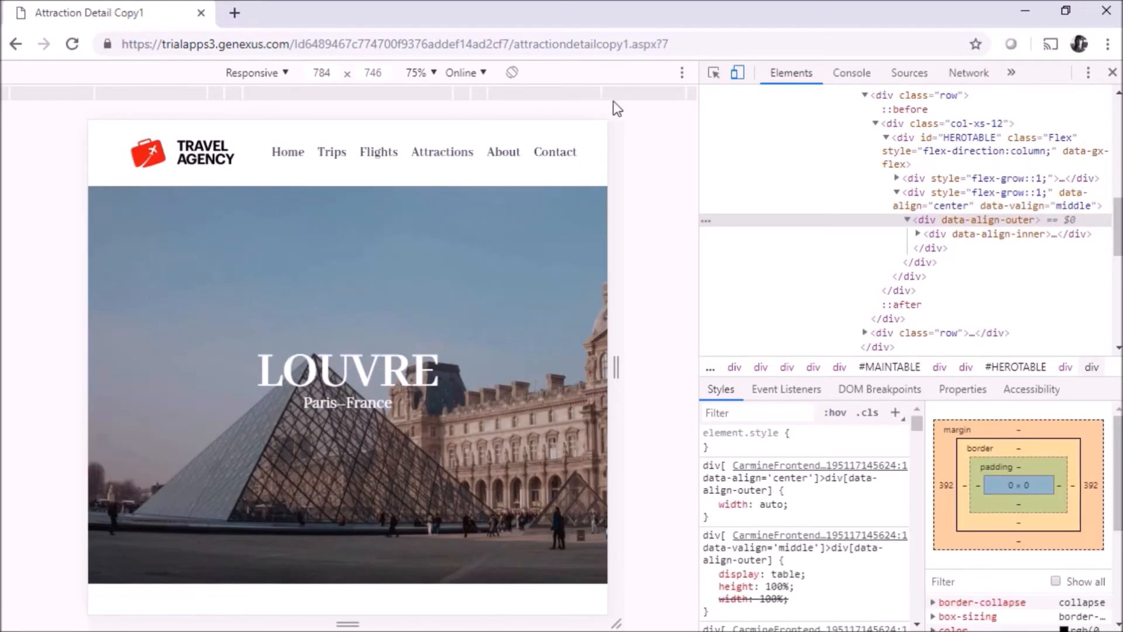
Inspect the TextHeroTable element of the copied Louvre page and examine the style declarations of its TableHeroInsideText2 class
key("ctrl+shift+c")
left_click(117, 375)
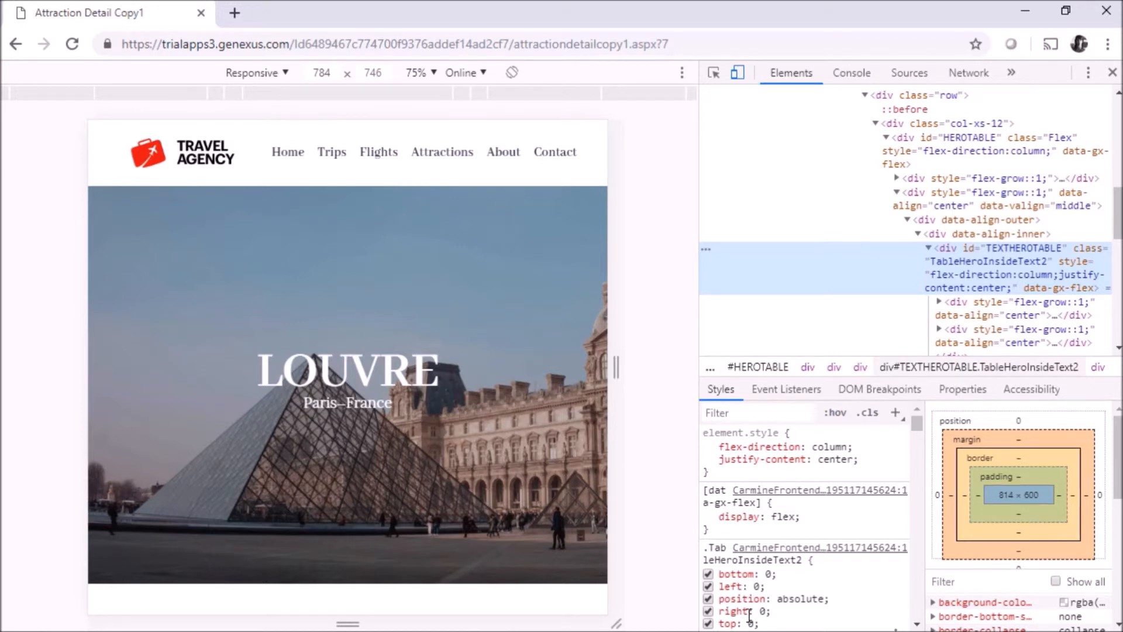
Enlarge the page area and preview the copied Louvre page at widths of 1024, 1440, 320 and 768 px
left_click_drag(700, 346, 886, 346)
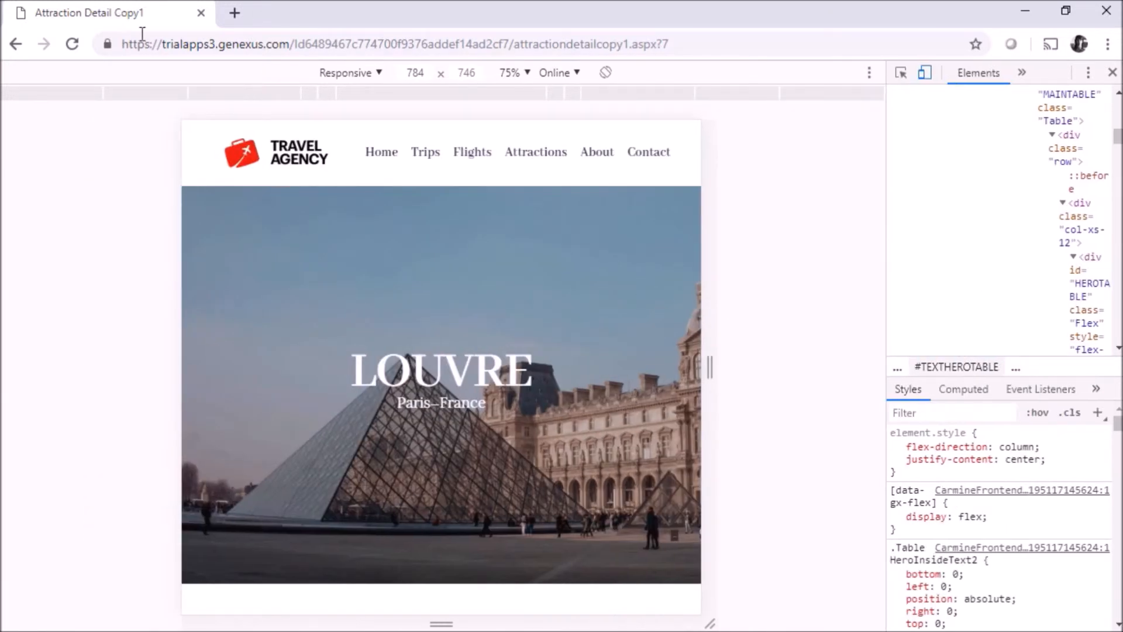
left_click(151, 95)
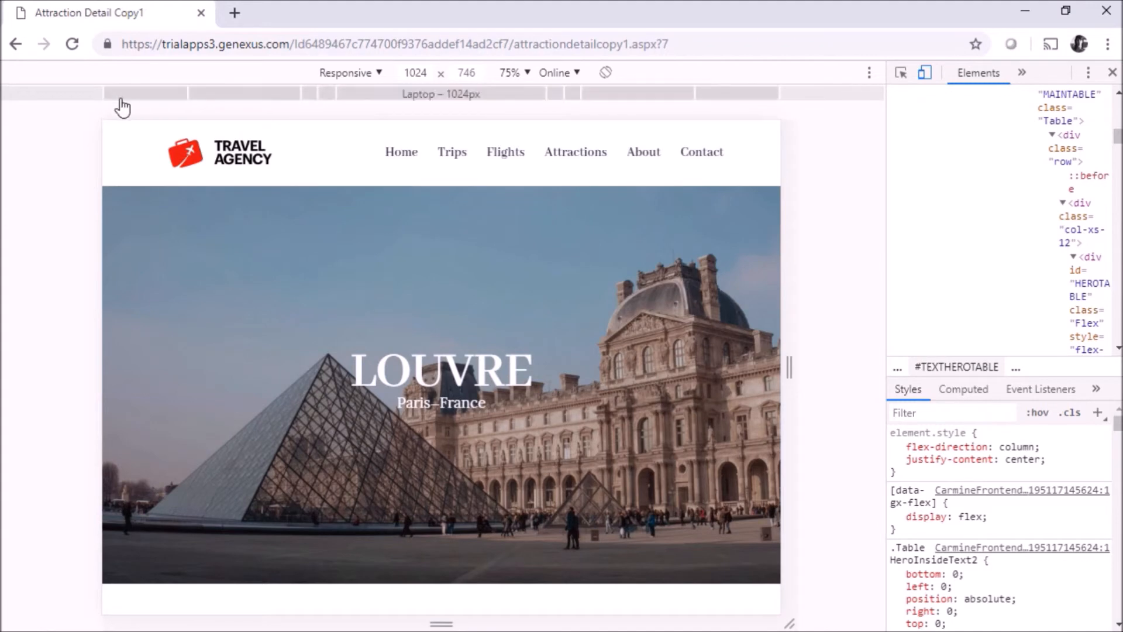
left_click(79, 95)
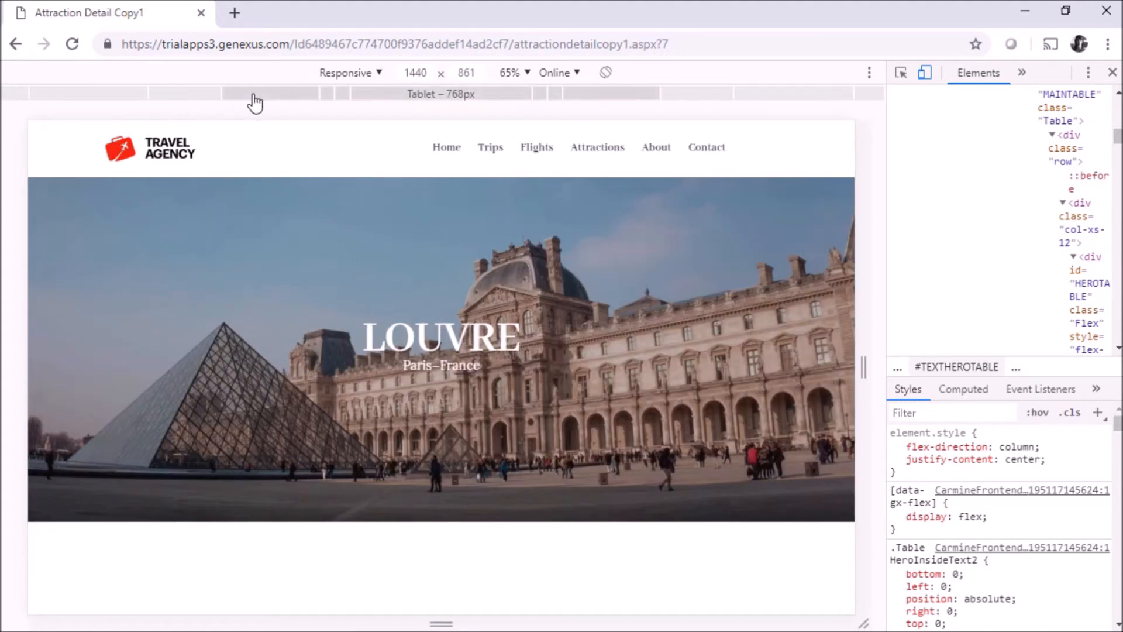
left_click(256, 100)
left_click(322, 106)
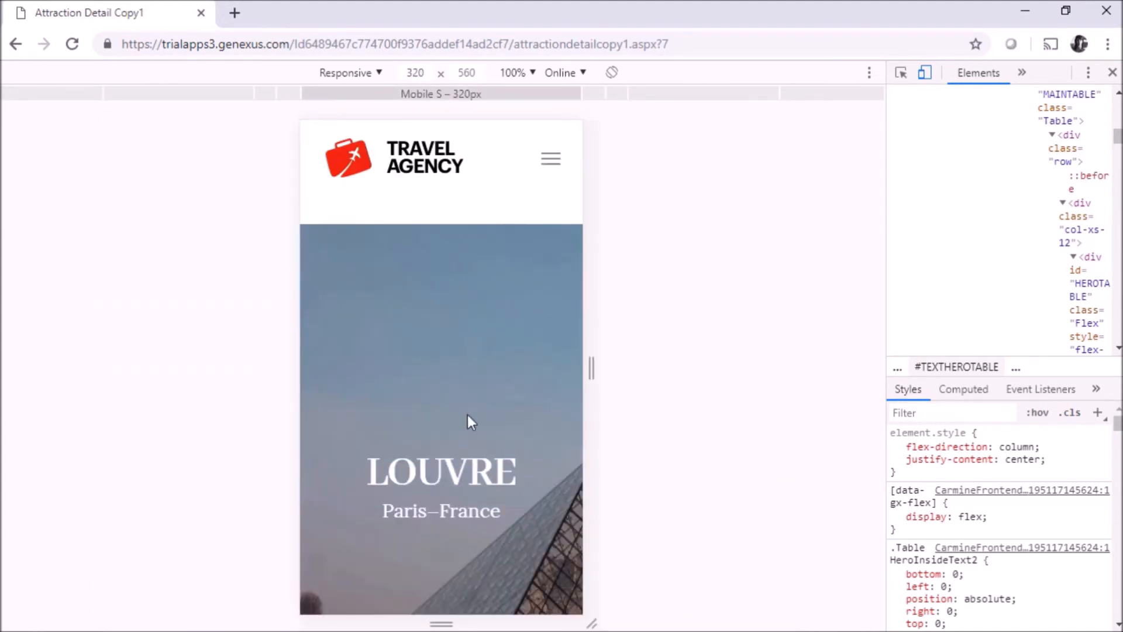
scroll(468, 415, "down", 6)
scroll(462, 398, "up", 5)
left_click(254, 97)
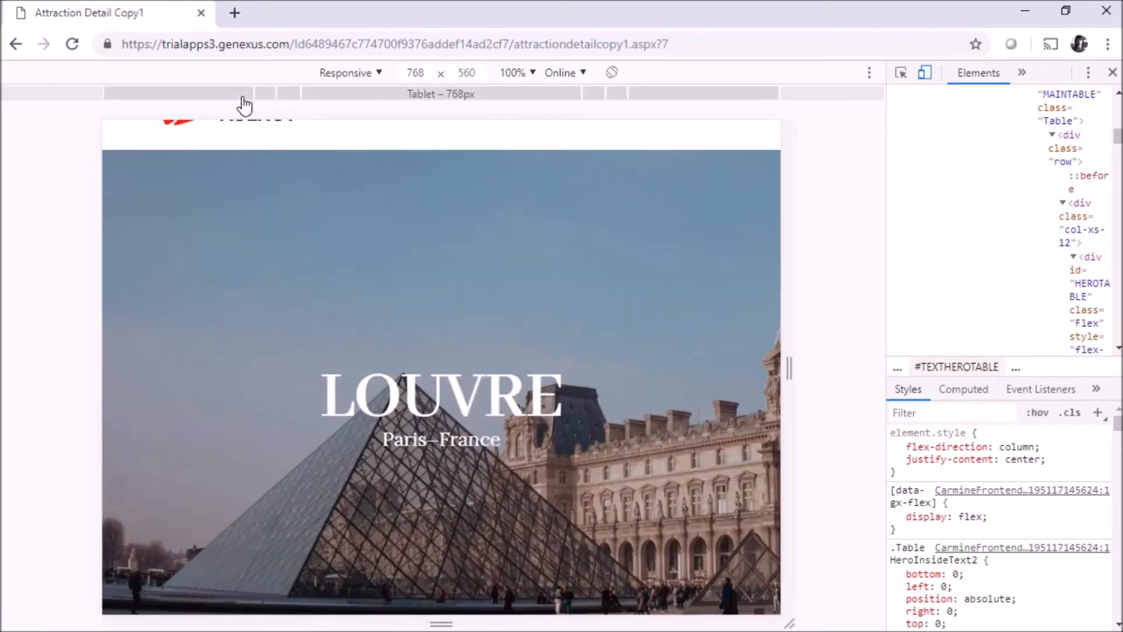
scroll(234, 293, "down", 4)
scroll(236, 294, "up", 4)
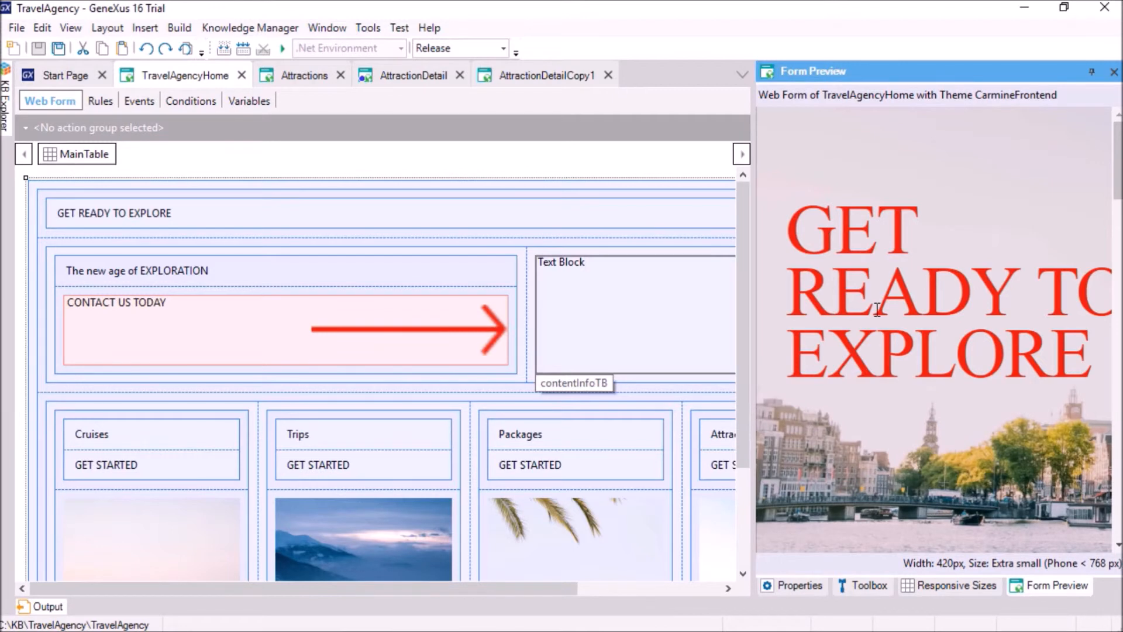
In GeneXus, select the table around the GET READY TO EXPLORE title in TravelAgencyHome and examine the HeaderTitle class's background image
left_click(823, 586)
left_click(171, 207)
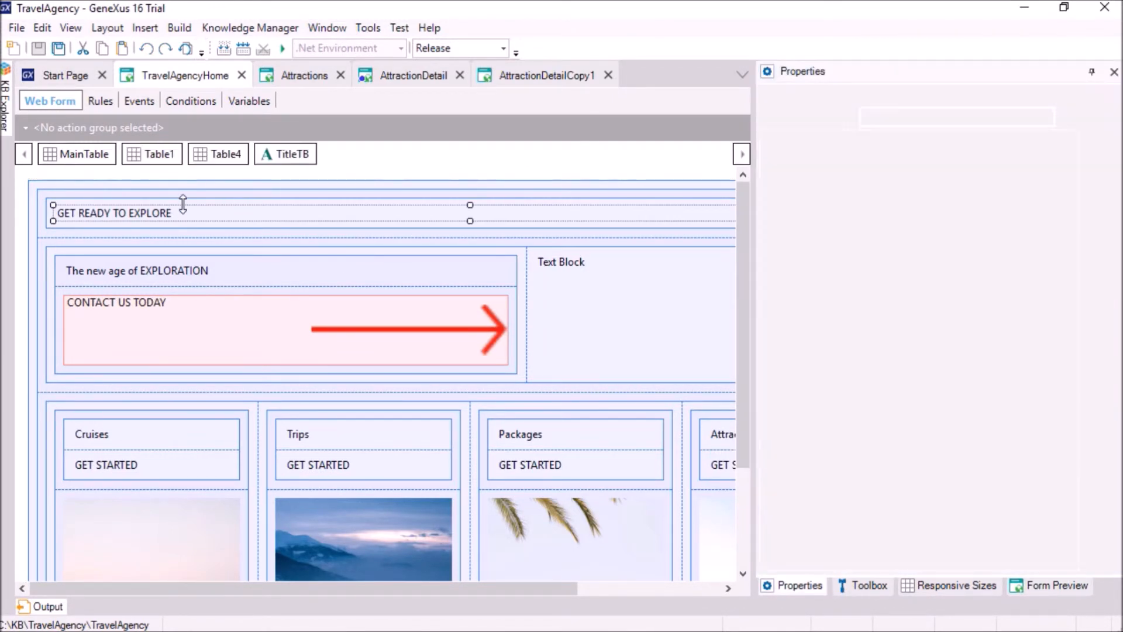
left_click(386, 199)
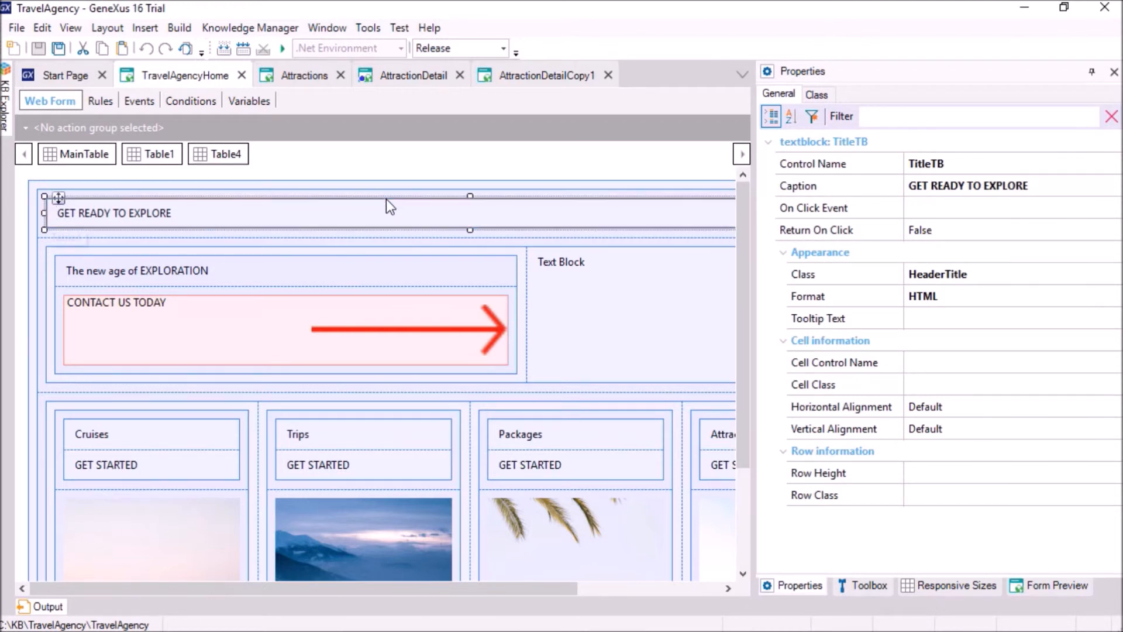
left_click(828, 100)
left_click_drag(1114, 208, 1117, 418)
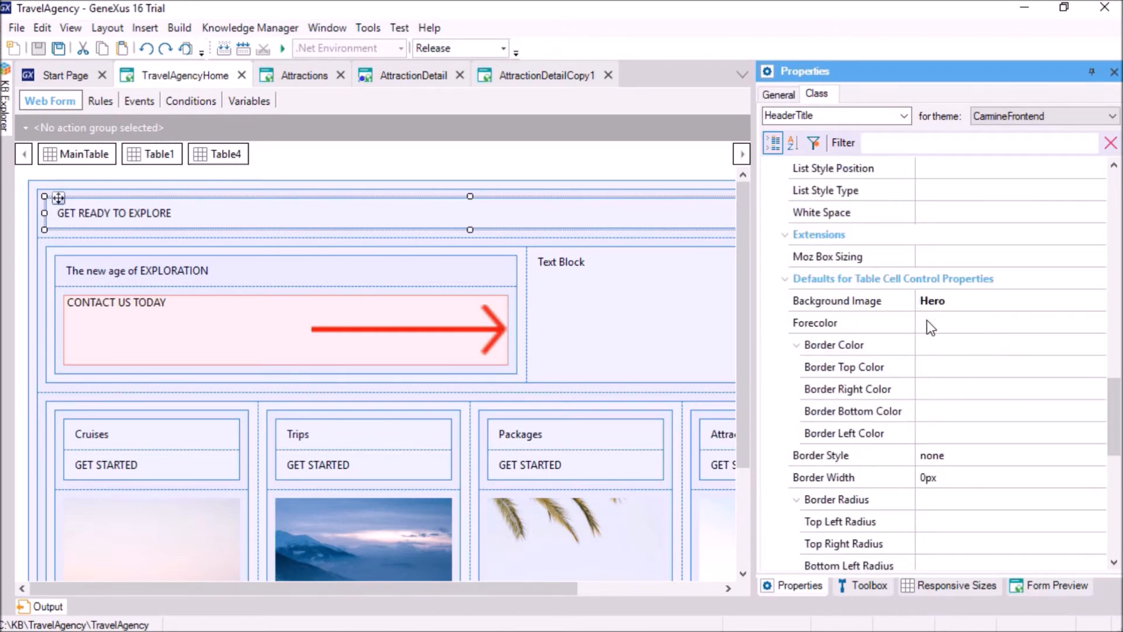
Select the table around the Cruises titles and examine the position, top and z-index settings of its TableImageTitles class
left_click(1048, 585)
left_click_drag(743, 278, 752, 380)
scroll(826, 356, "down", 10)
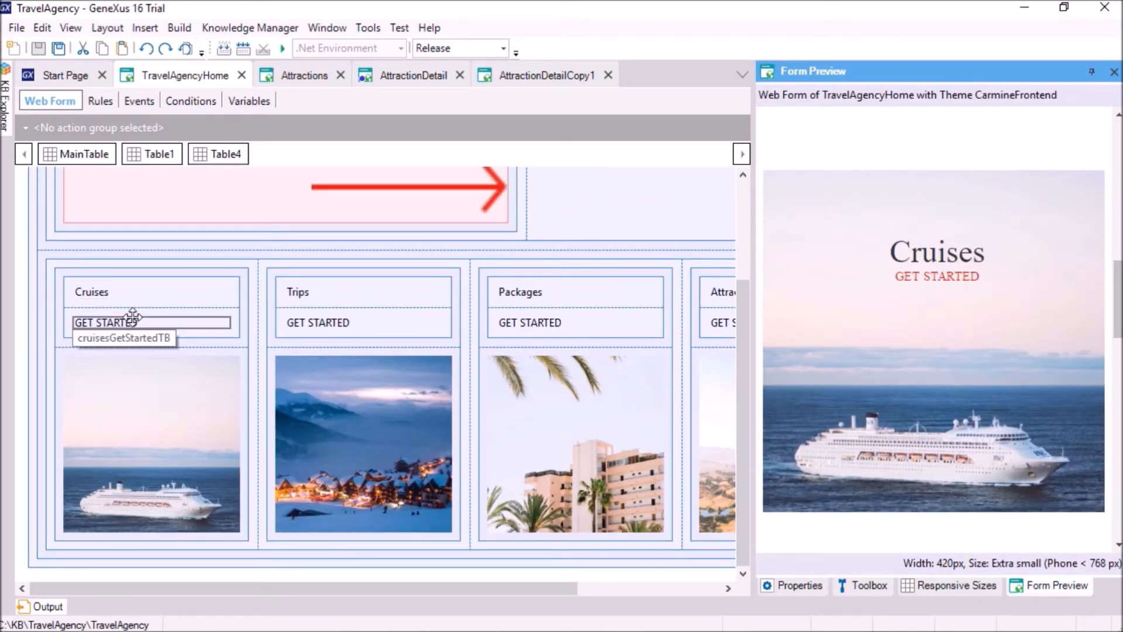
left_click(143, 281)
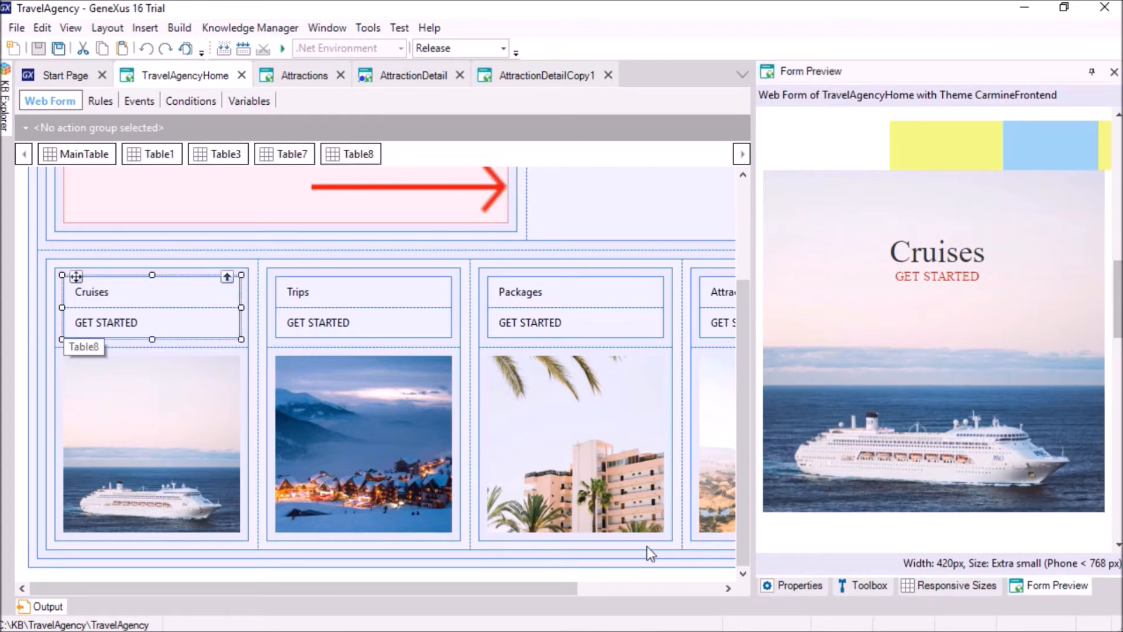
left_click(786, 588)
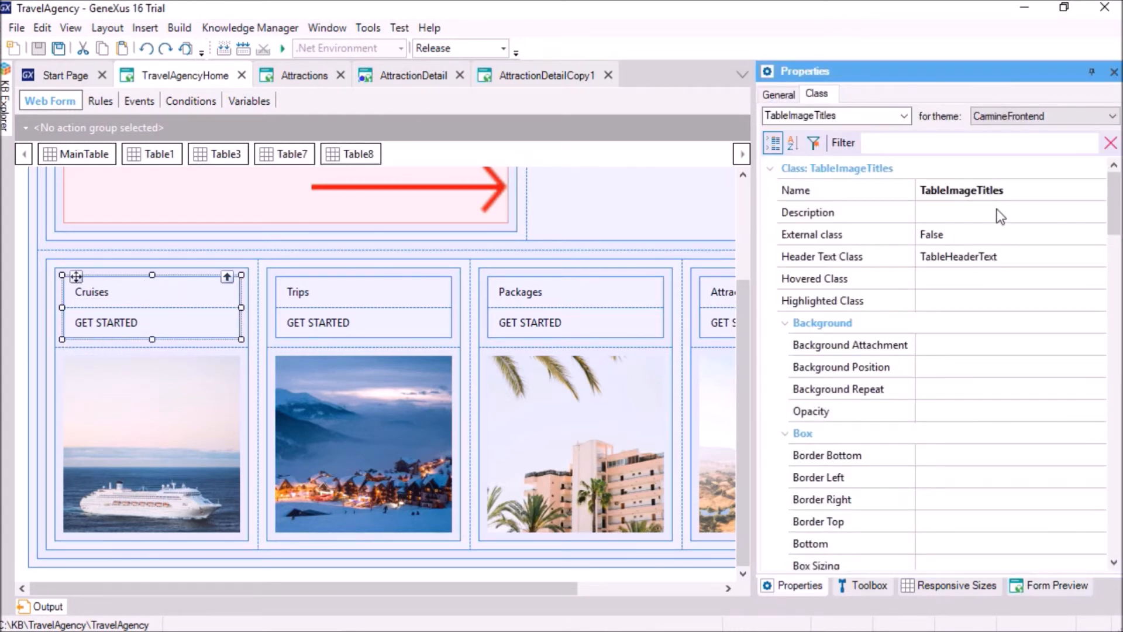
left_click_drag(1111, 213, 1114, 322)
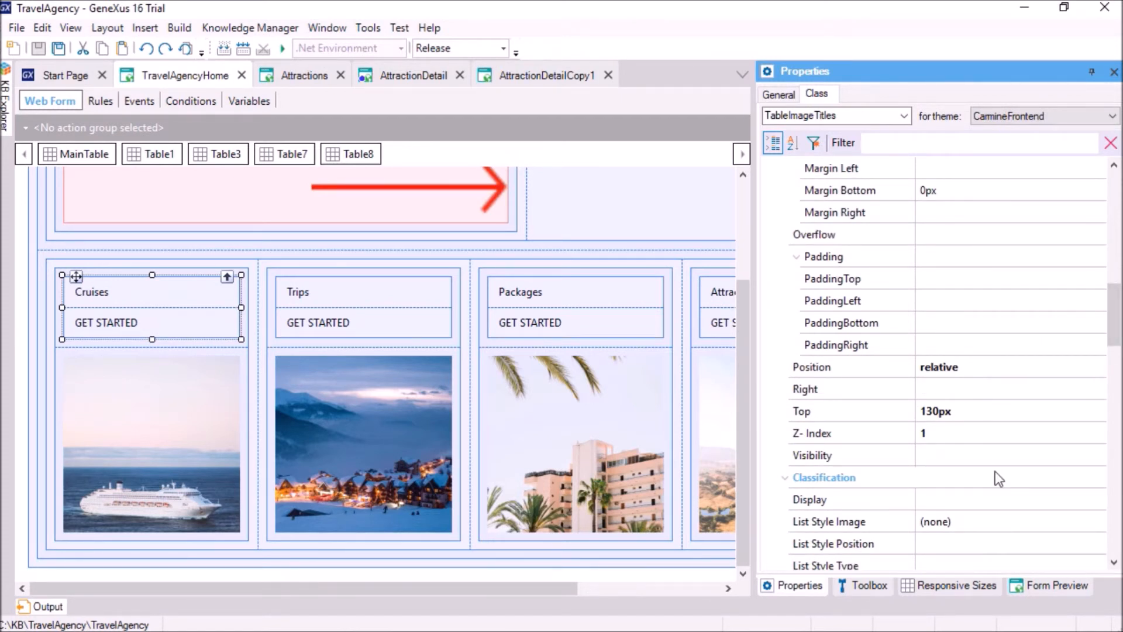
Preview the Cruises block of TravelAgencyHome, and open the TravelAgencyHomeCopy1 web form at its row of image tables
left_click(1054, 587)
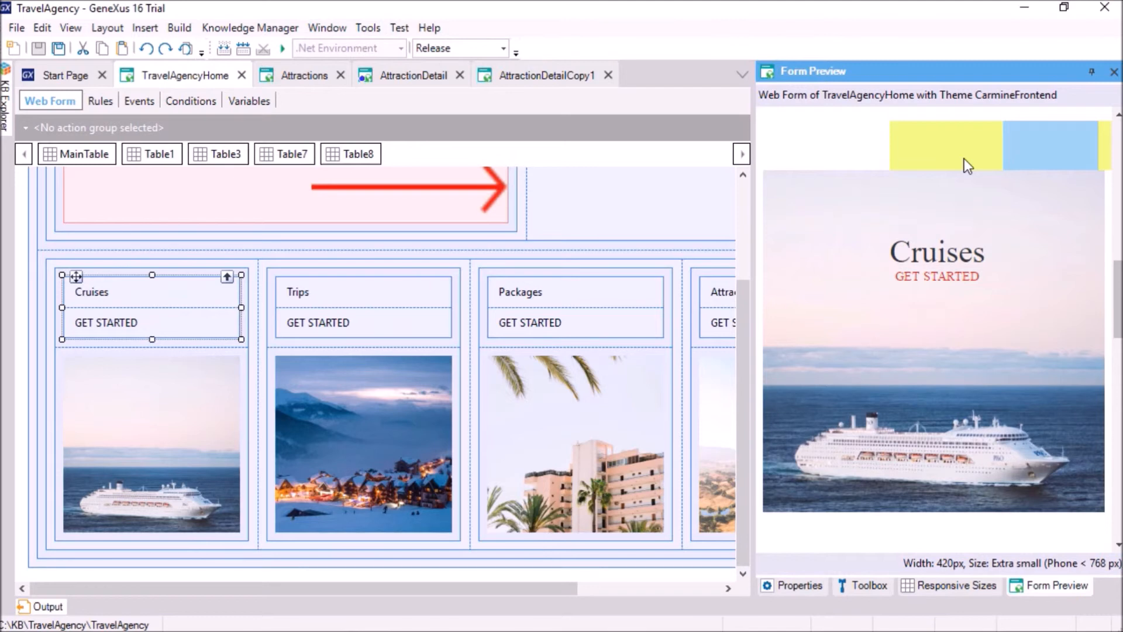
left_click(4, 103)
double_click(150, 307)
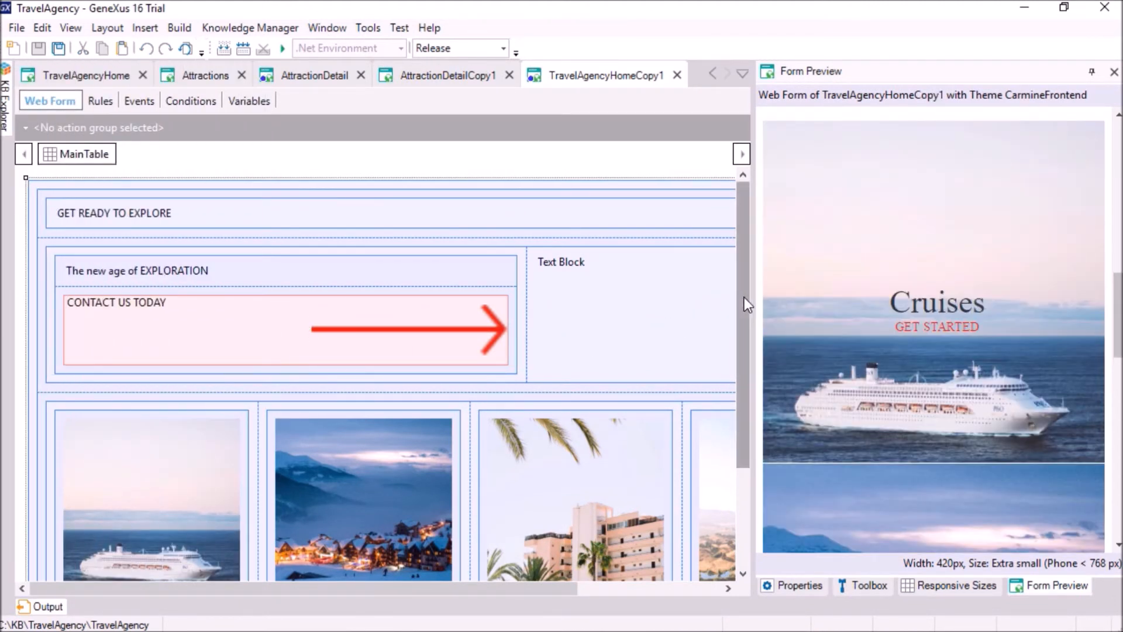
scroll(744, 300, "down", 3)
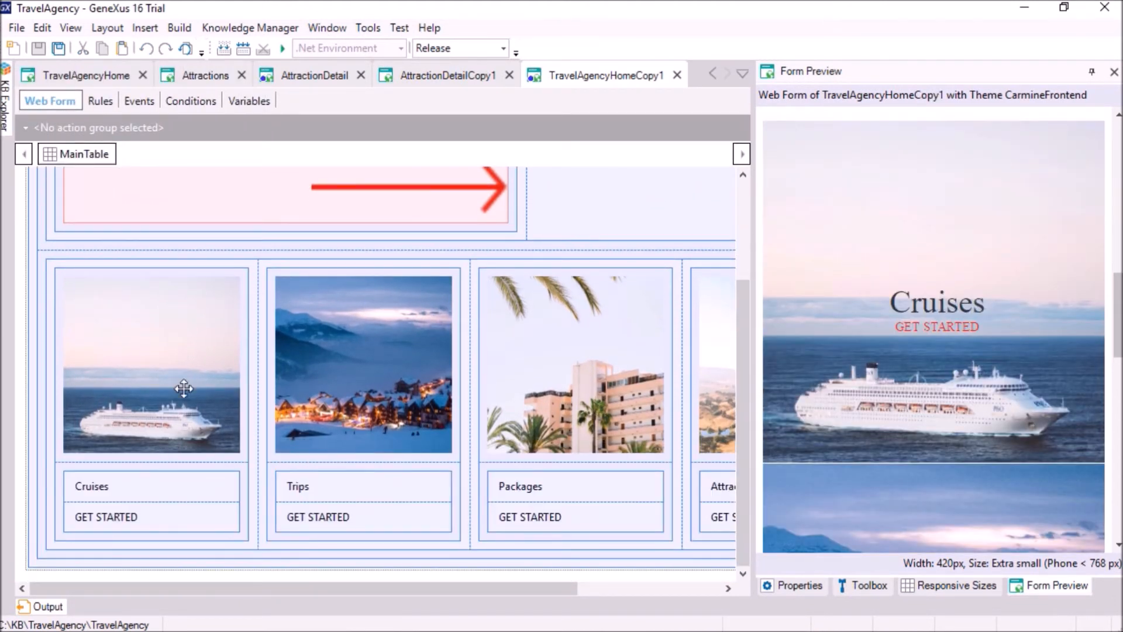
Select the table around the Cruises titles in TravelAgencyHomeCopy1 and examine the margin settings of its TableImageTitlesOverlap class
left_click(198, 470)
left_click(198, 472)
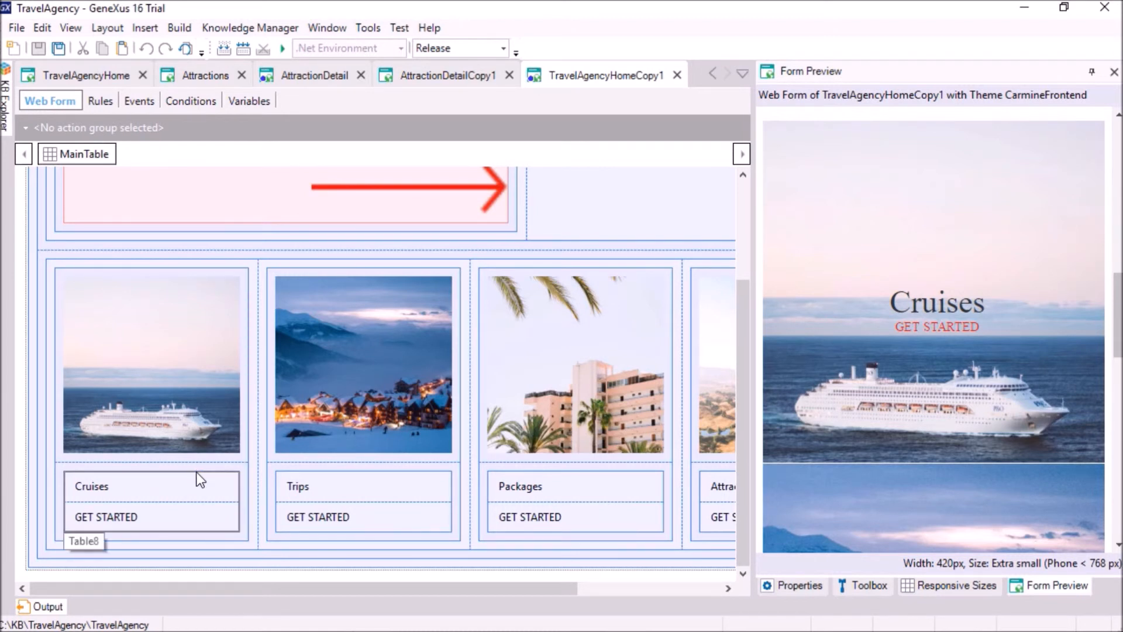
left_click(197, 472)
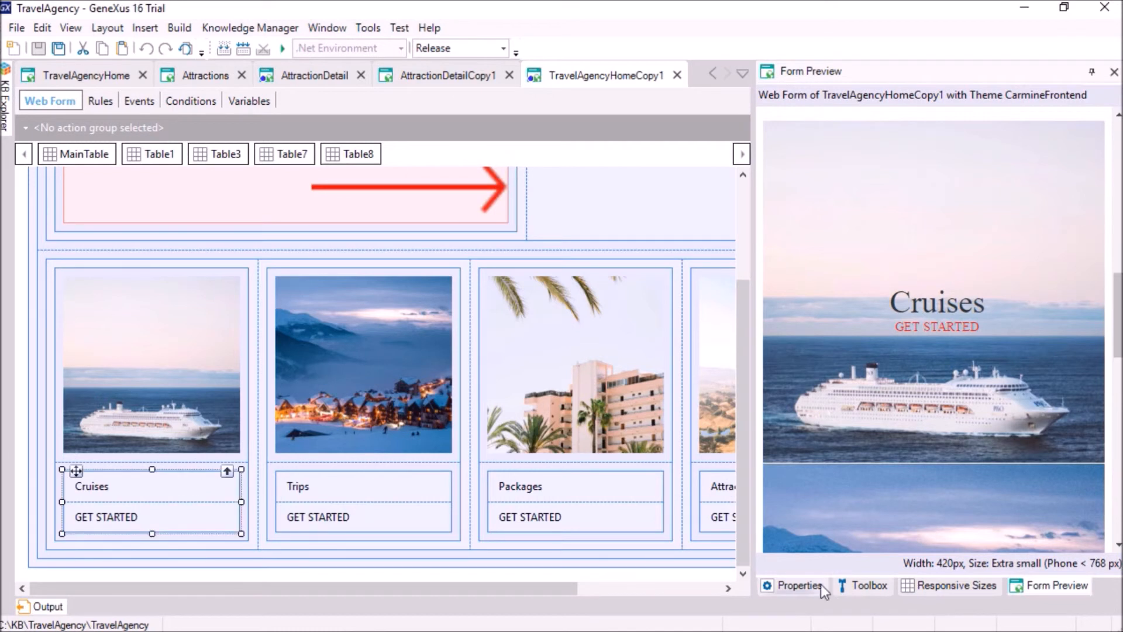
left_click(796, 585)
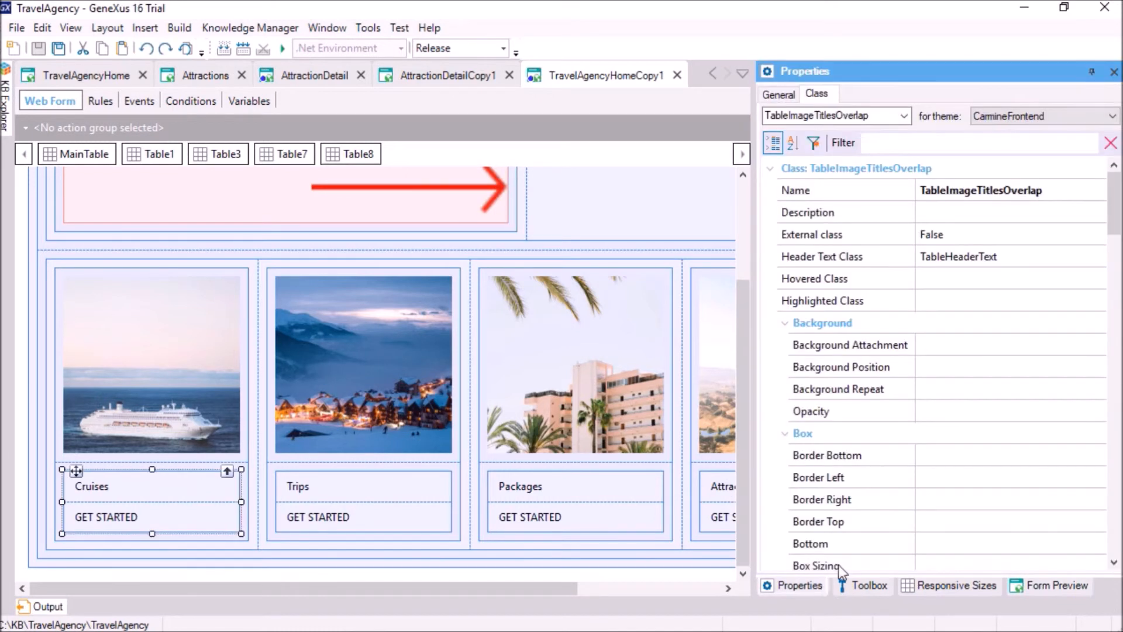
left_click(777, 96)
left_click(816, 95)
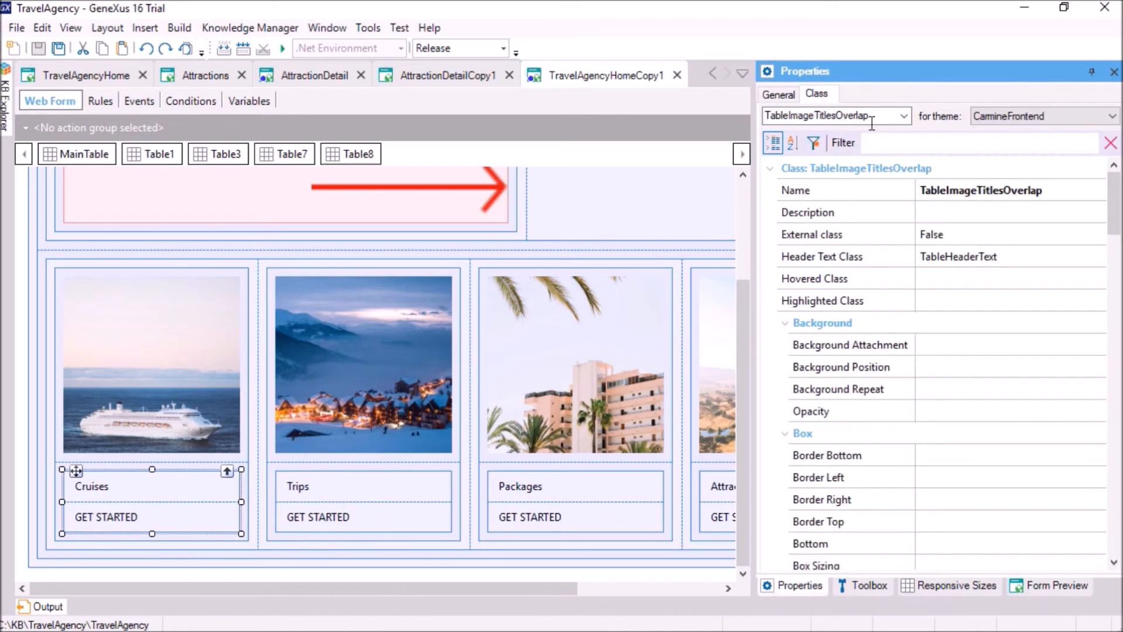
scroll(1118, 220, "down", 1)
left_click_drag(1118, 219, 1117, 295)
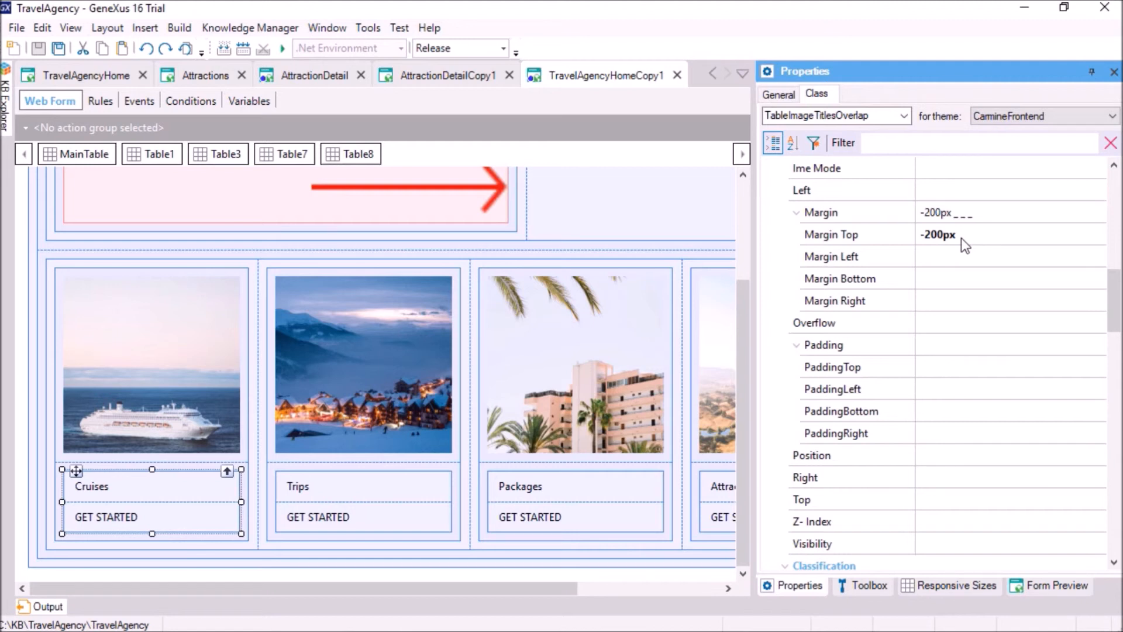
left_click(948, 278)
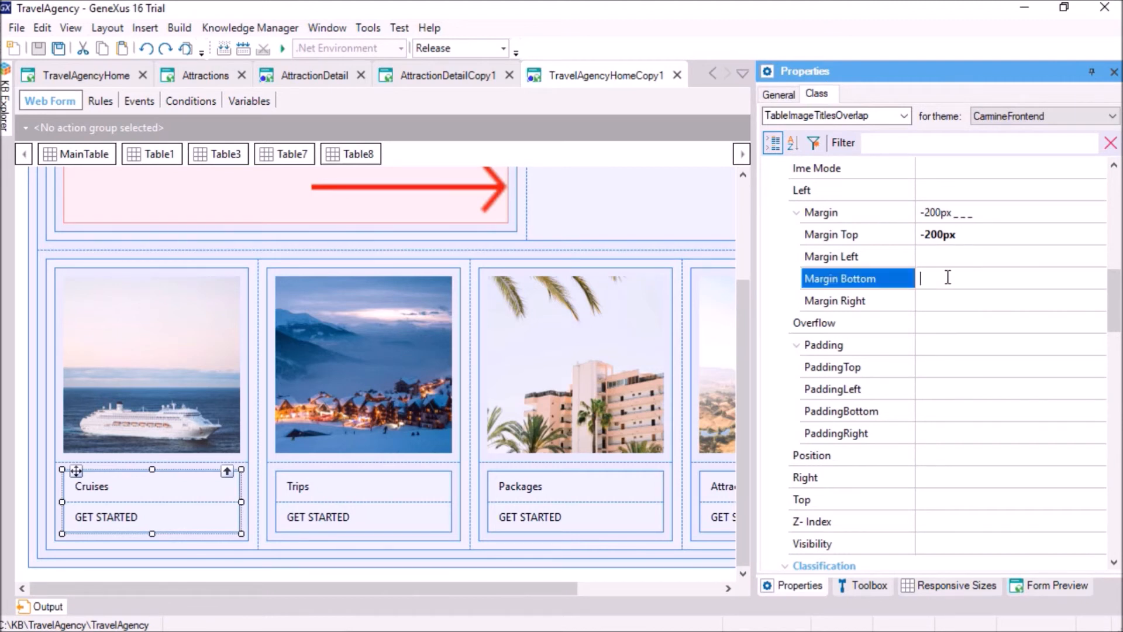
Save TravelAgencyHomeCopy1 and run it in the browser
key("ctrl+s")
right_click(616, 74)
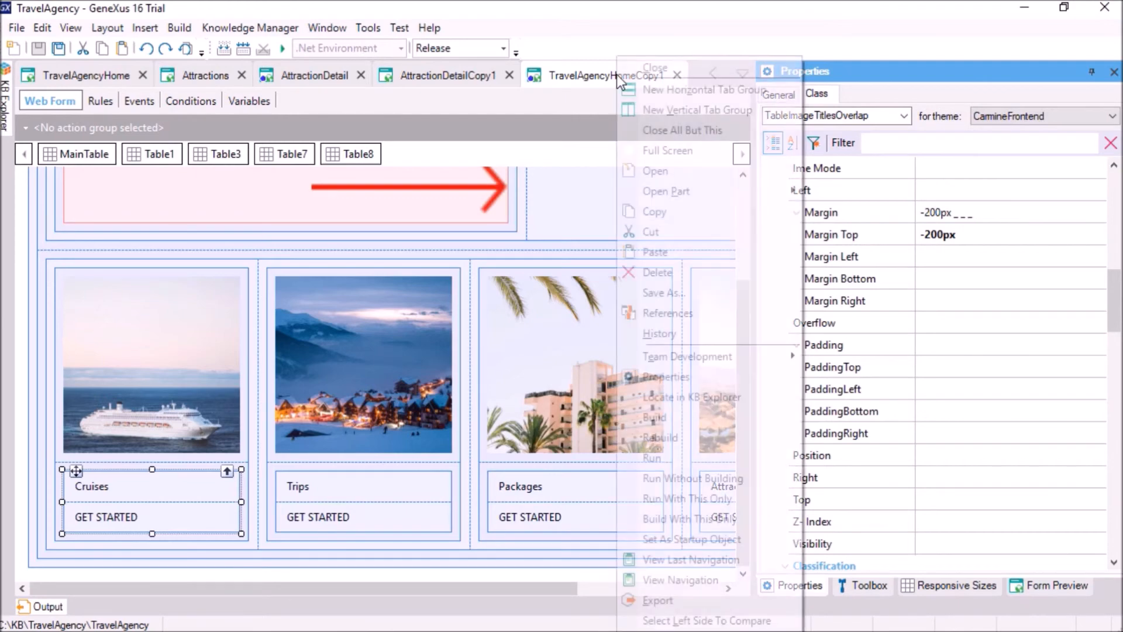
left_click(690, 457)
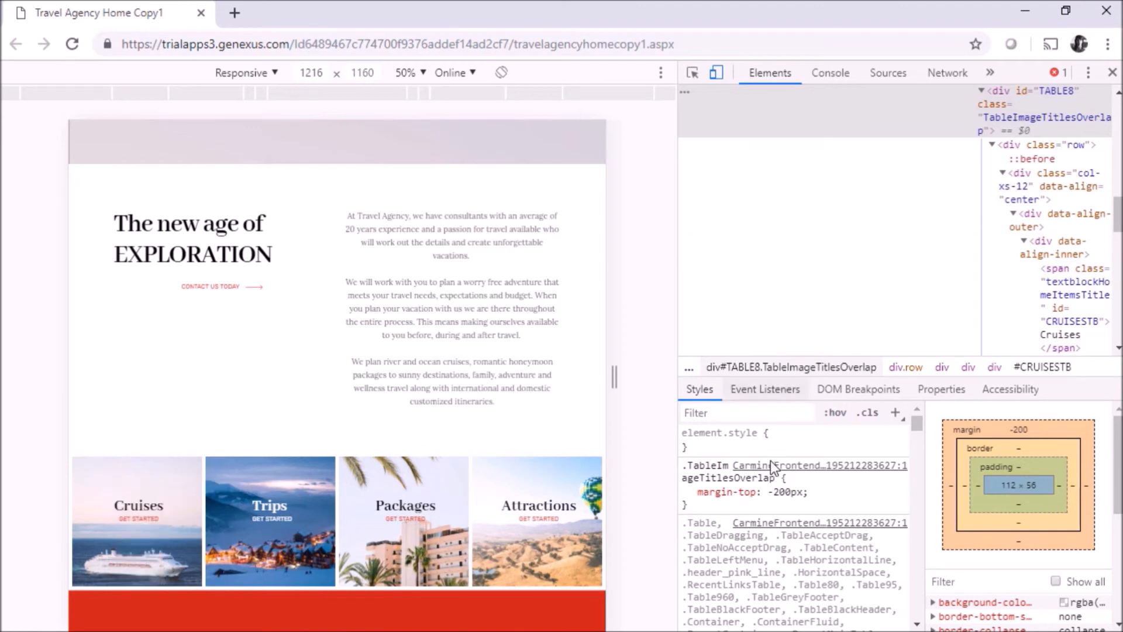
Try margin-top values of -150px and -250px for TableImageTitlesOverlap in the running page's styles
left_click(775, 491)
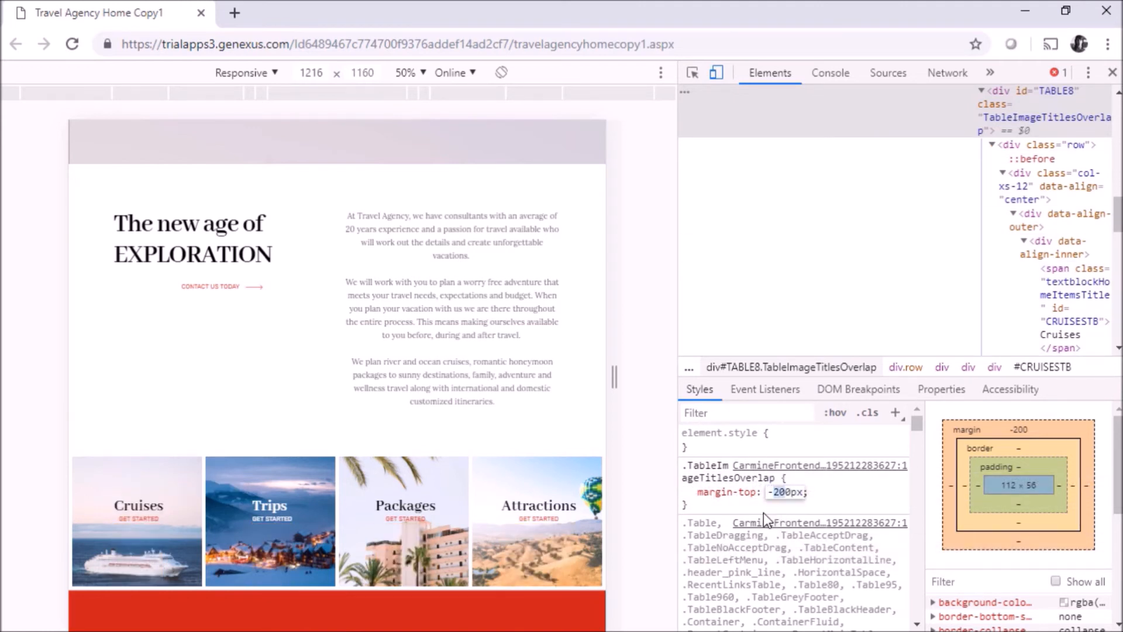
type("15")
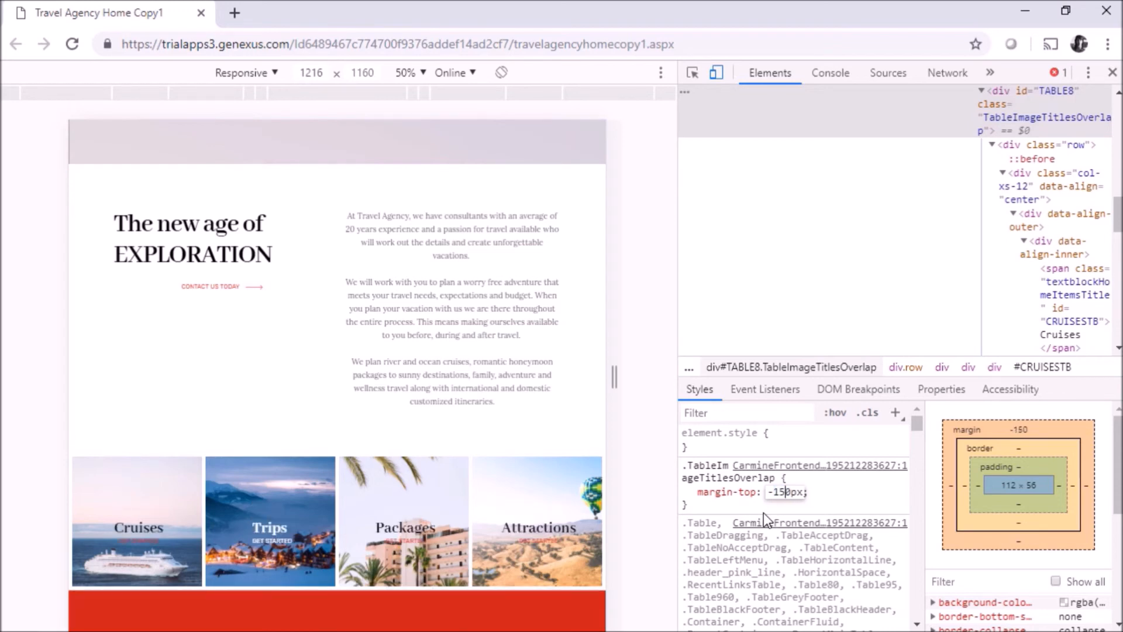
key("Left")
key("BackSpace")
type("2")
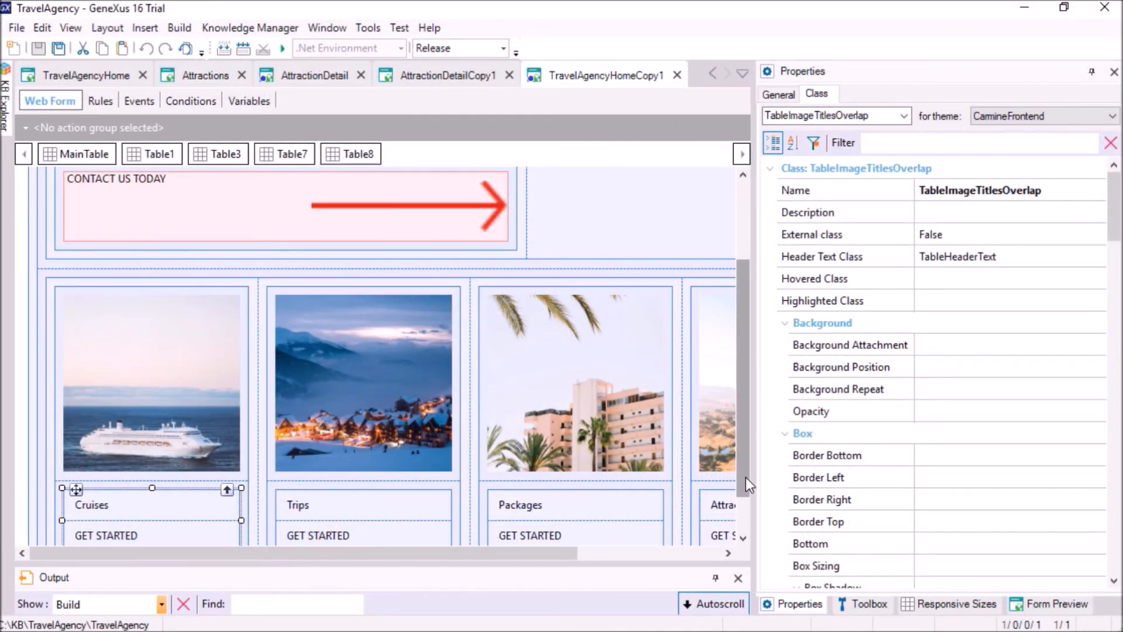
Preview the Cruises block of TravelAgencyHomeCopy1 in GeneXus with the preview width reduced to about 333 px
left_click_drag(746, 478, 743, 529)
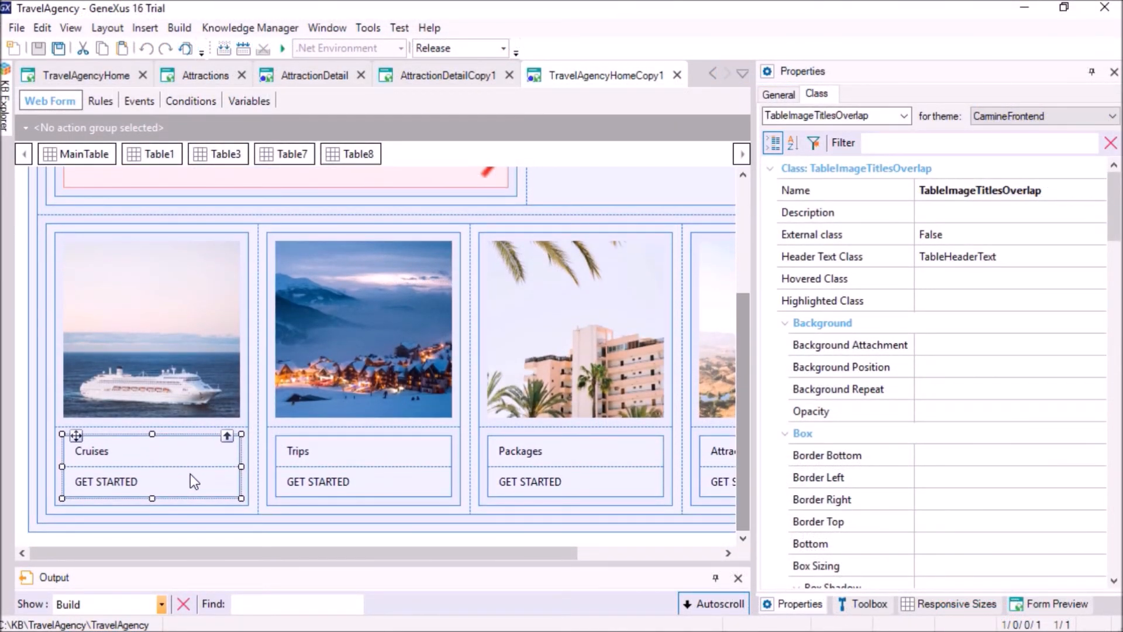
left_click(1051, 604)
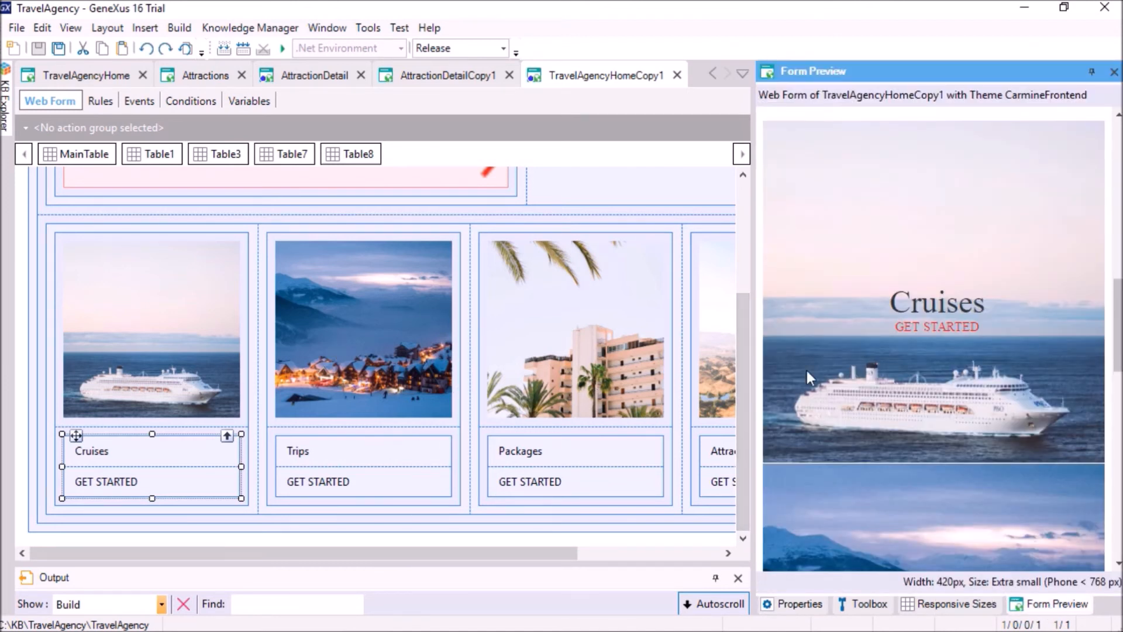
left_click_drag(751, 364, 827, 363)
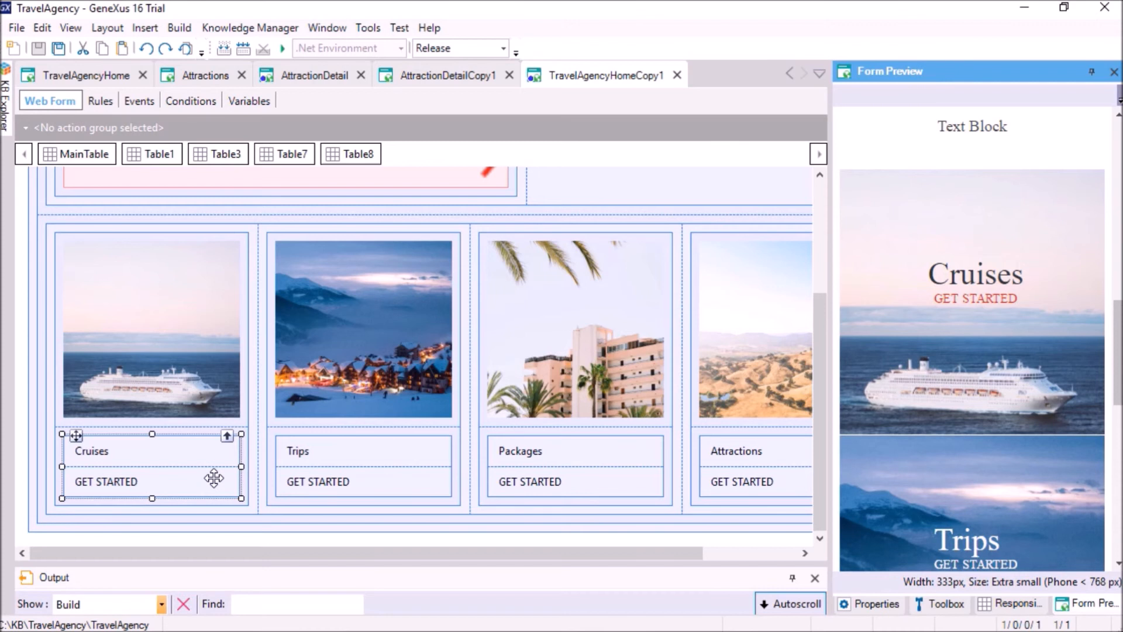
Examine the position, top and z-index settings of the TableImageTitlesOverlap class
left_click(872, 604)
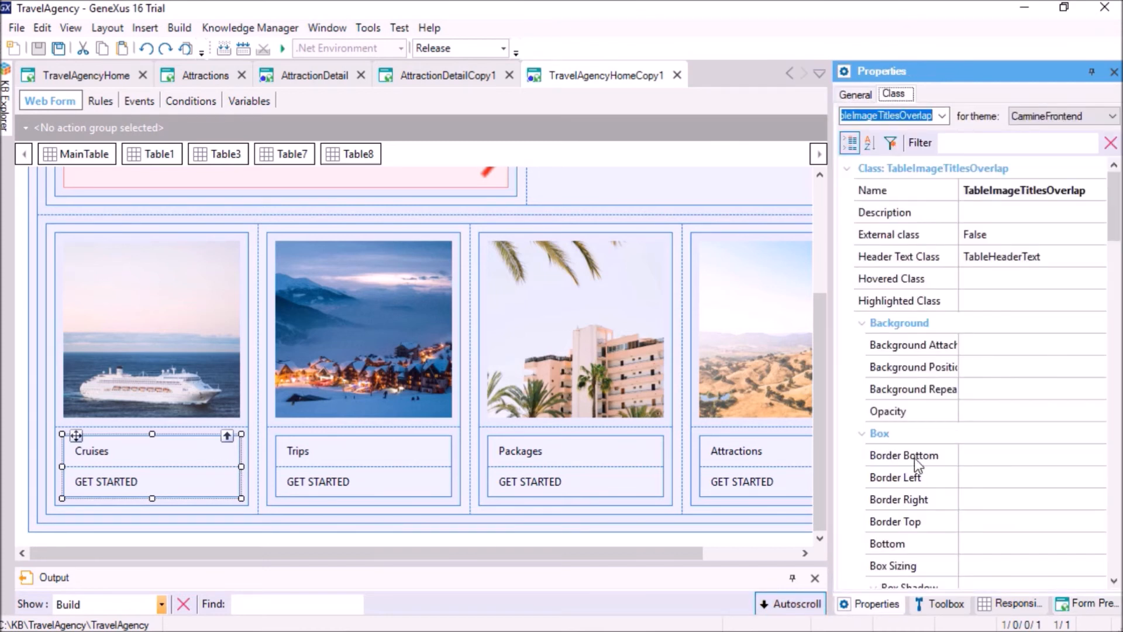
left_click_drag(1116, 204, 1103, 320)
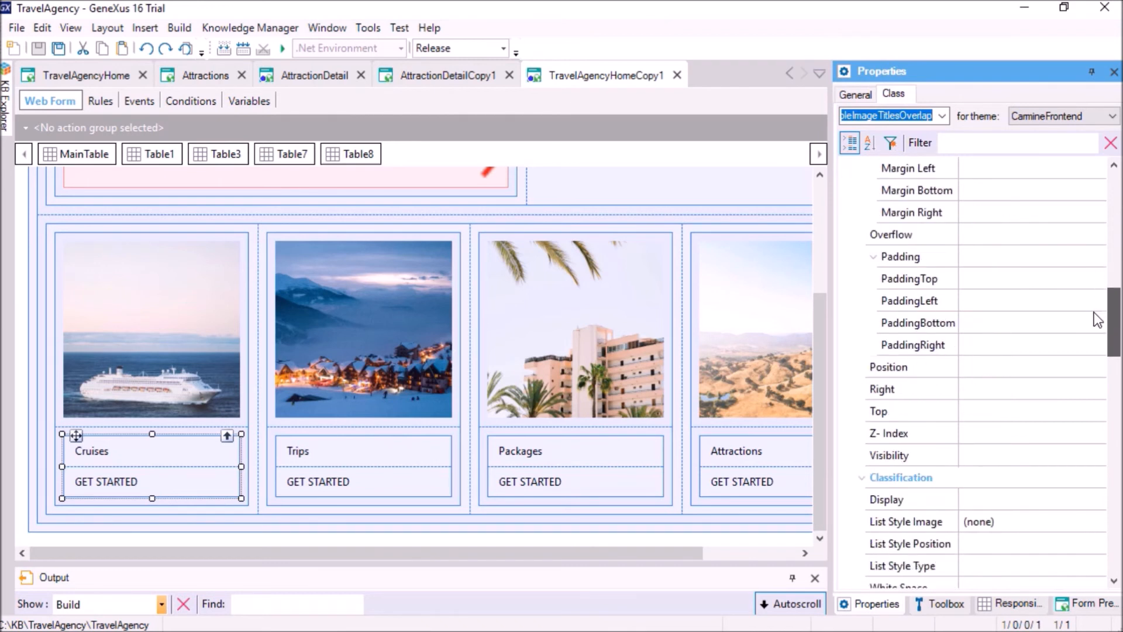
left_click(953, 436)
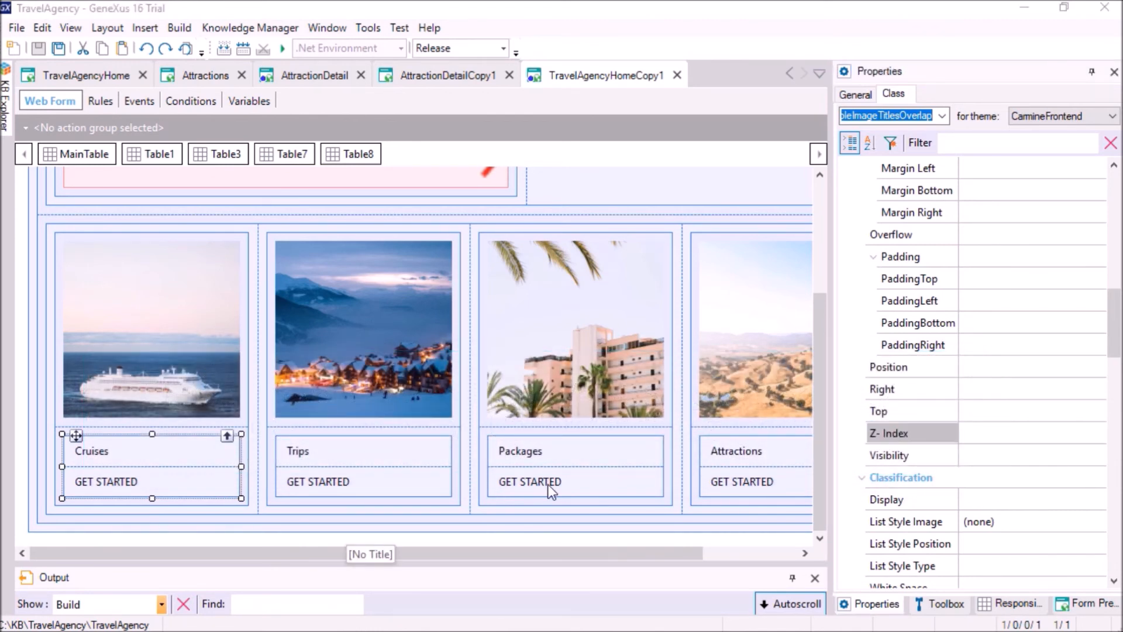
Preview TravelAgencyHomeCopy1 again with the preview width enlarged to about 594 px
left_click(1094, 612)
left_click_drag(828, 393, 597, 394)
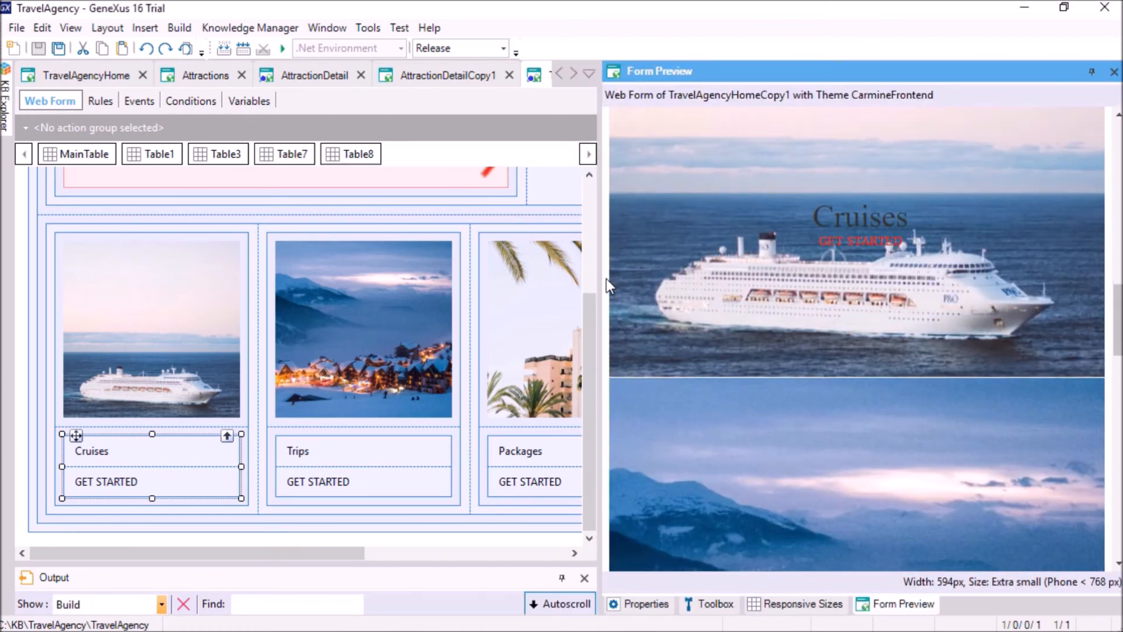
Narrow the form preview to about 352 px and examine the position and offset settings of TextHeroTable's and HeroTable's classes in AttractionDetail
left_click_drag(601, 289, 814, 290)
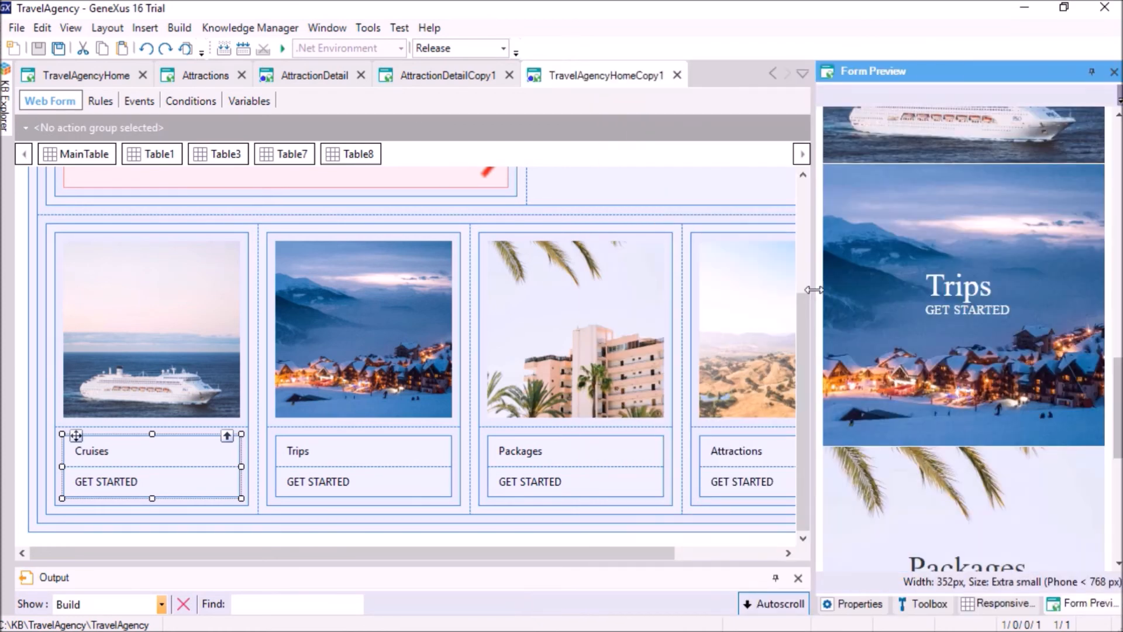
left_click(339, 77)
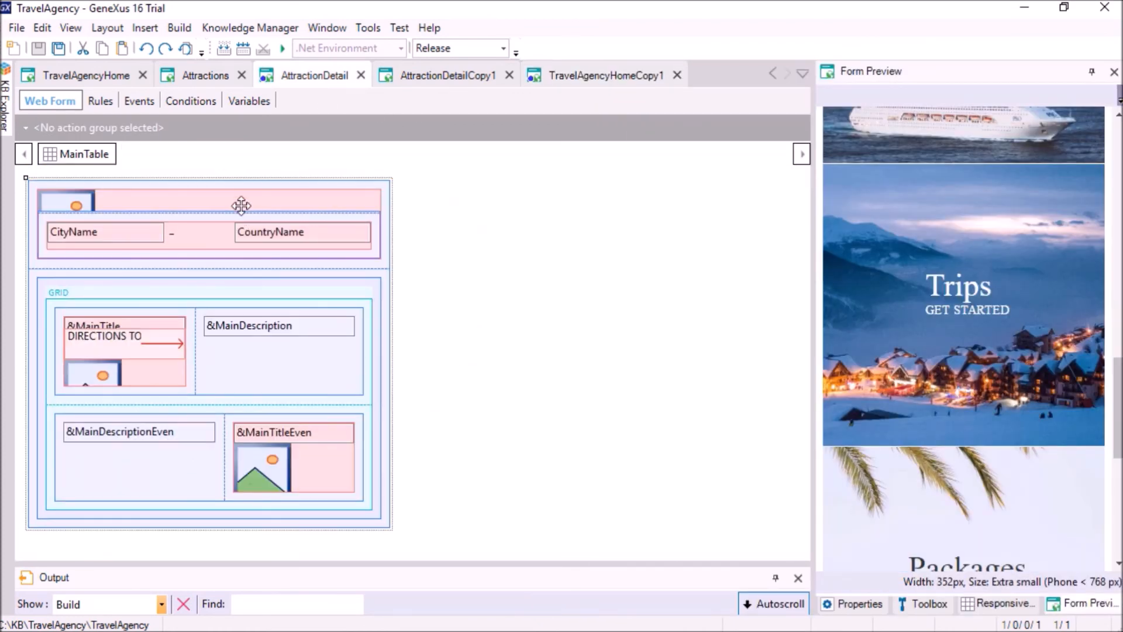
left_click(227, 219)
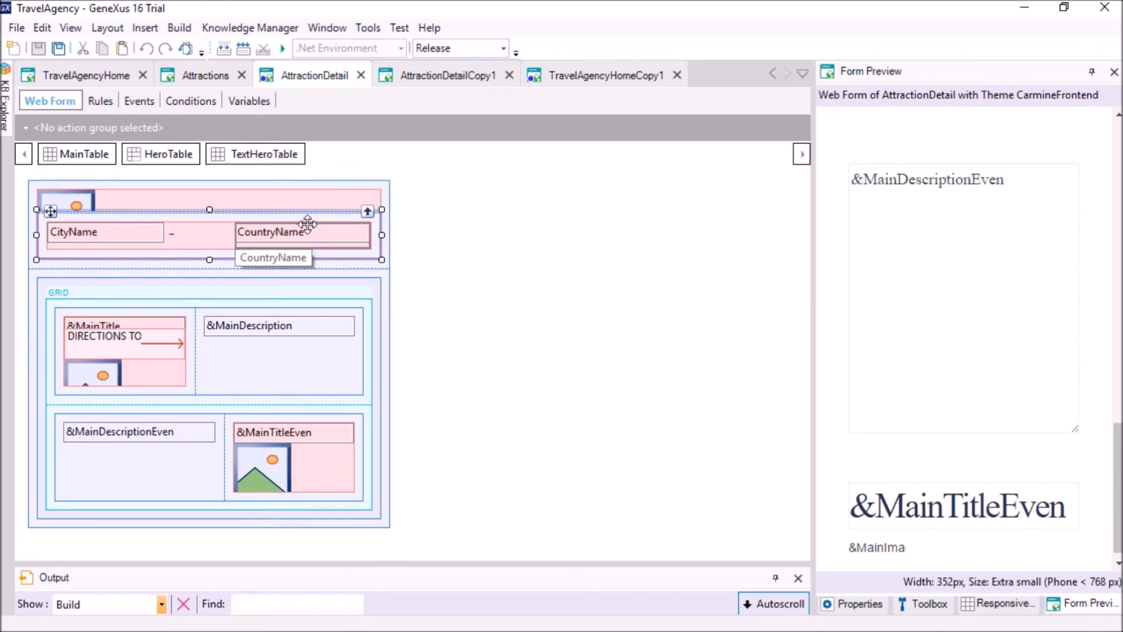
left_click(855, 603)
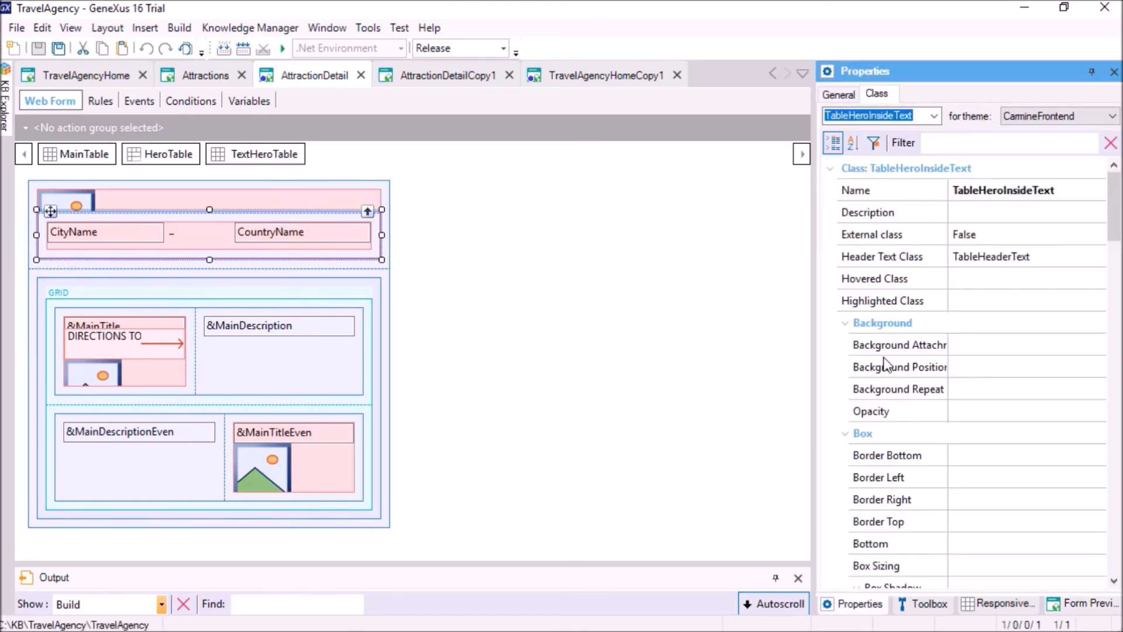
left_click_drag(1115, 207, 1114, 312)
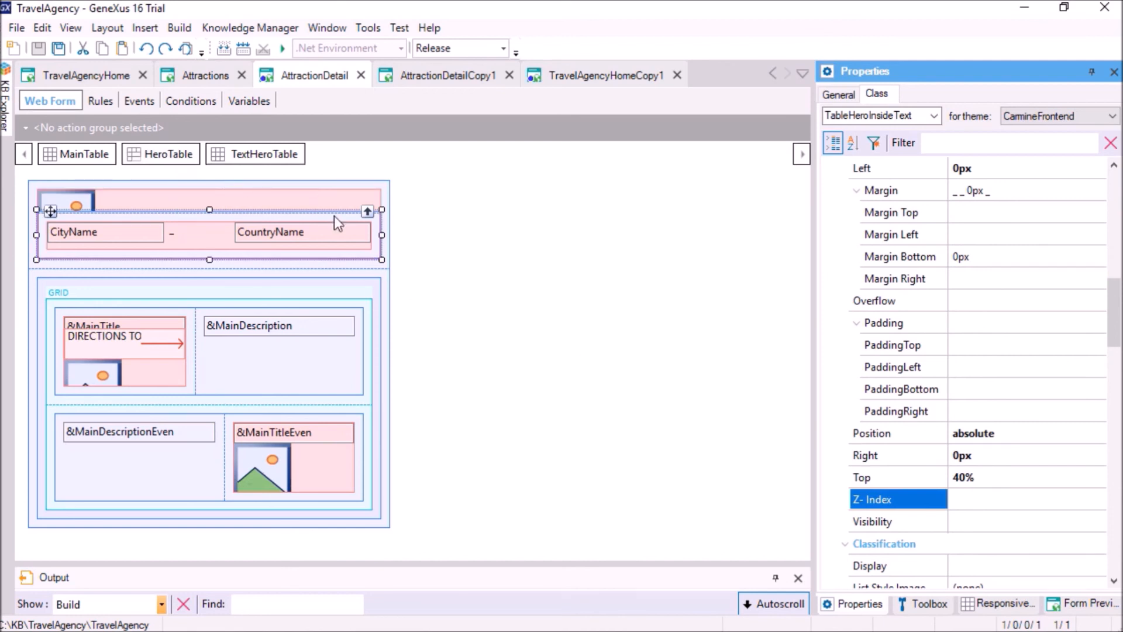
left_click(366, 209)
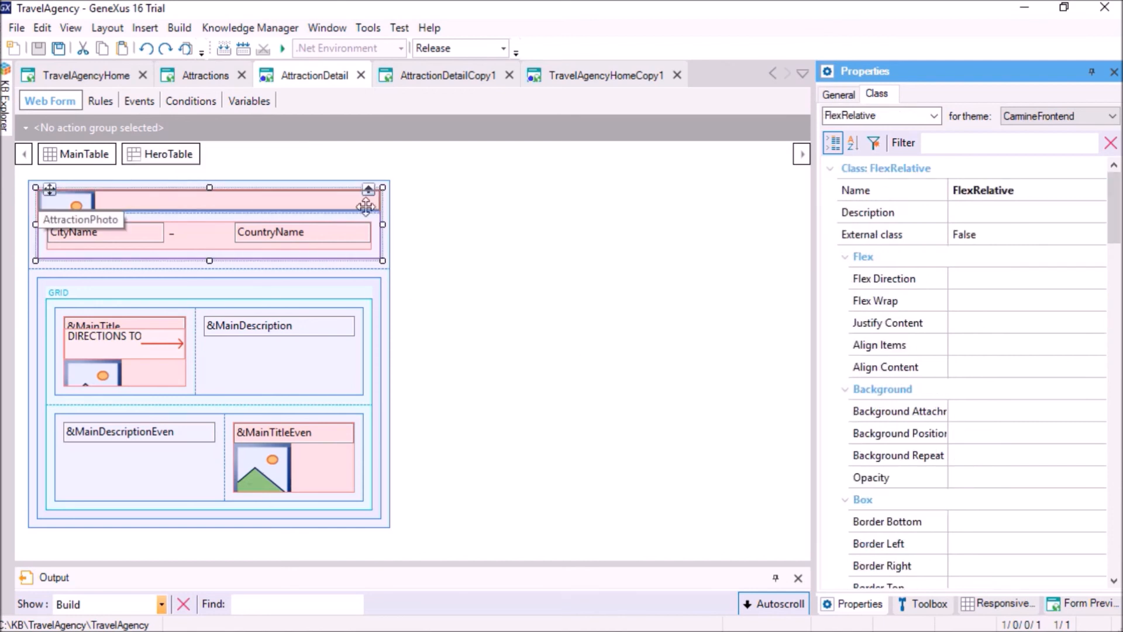
left_click(169, 162)
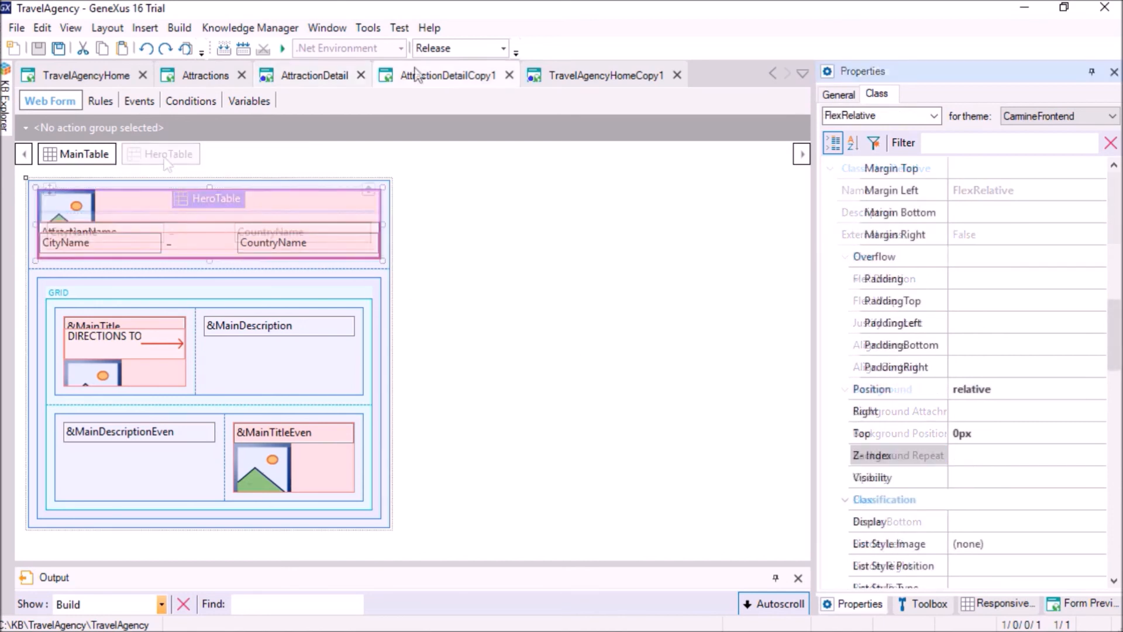
Examine the position, top, bottom, left and right settings of TextHeroTable's and HeroTable's classes in AttractionDetailCopy1
left_click(126, 227)
left_click(276, 155)
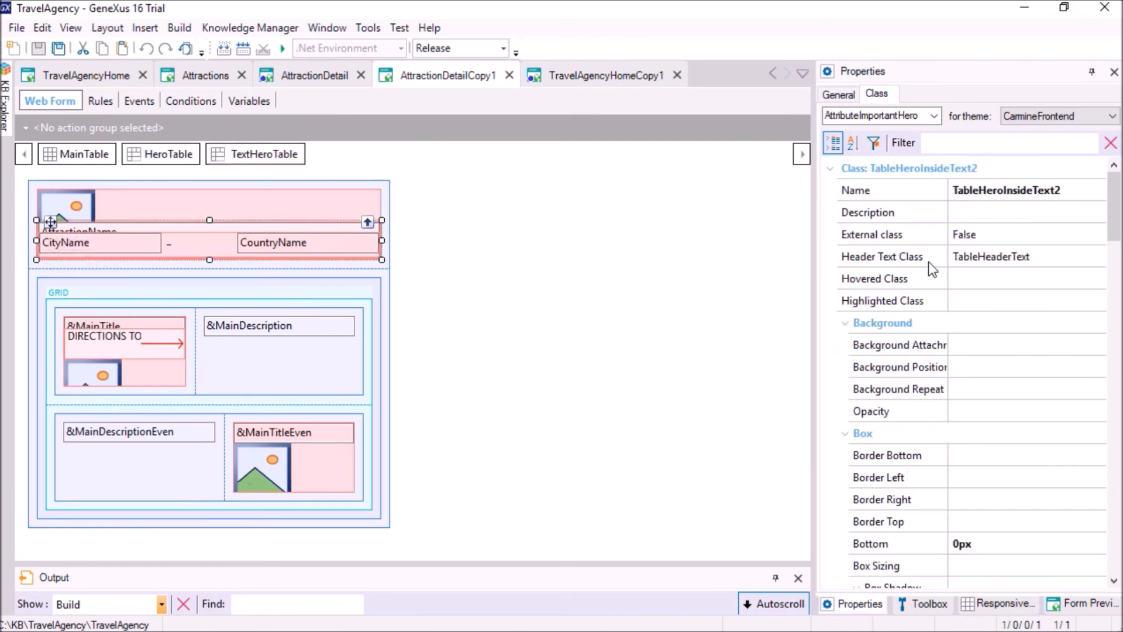
left_click_drag(1115, 195, 1097, 321)
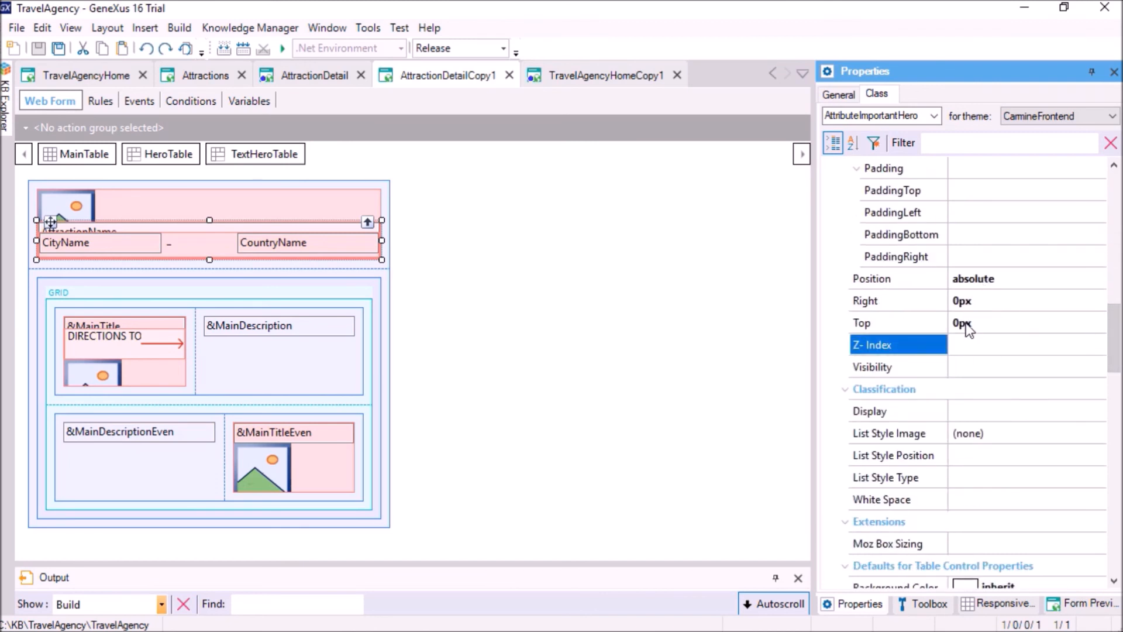
left_click_drag(1114, 358, 1039, 275)
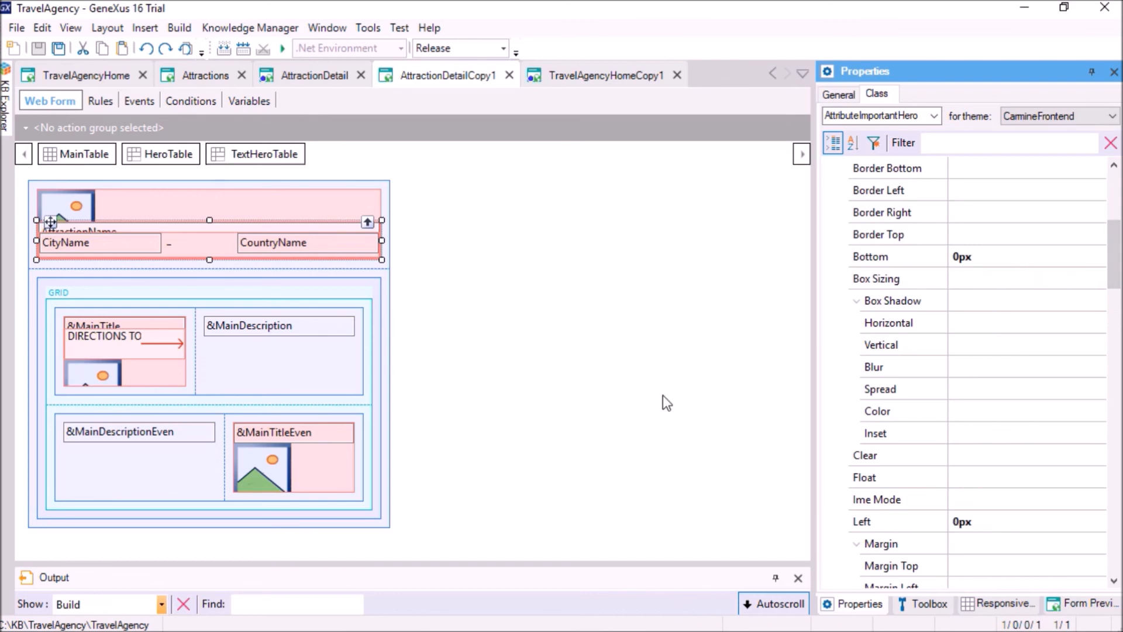
left_click(368, 222)
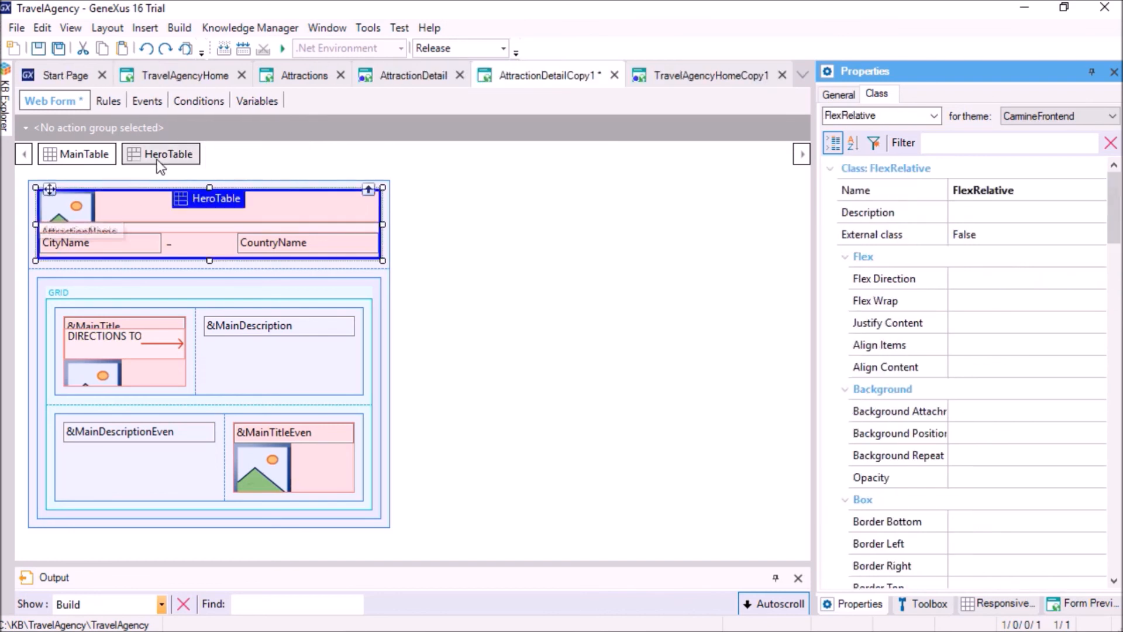
left_click_drag(1114, 196, 1114, 326)
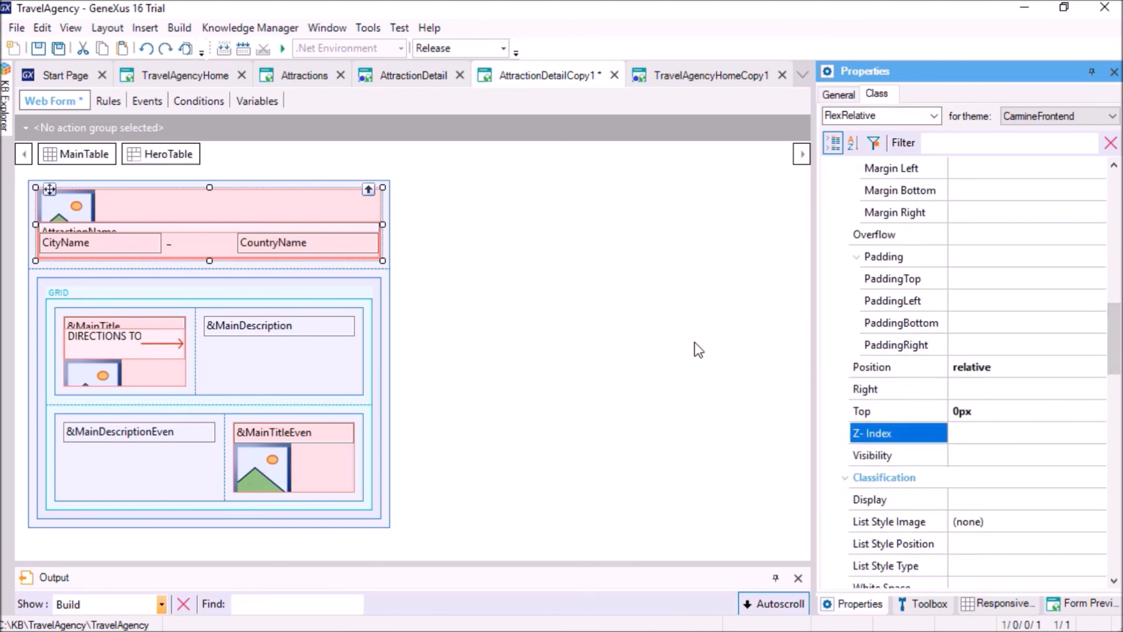